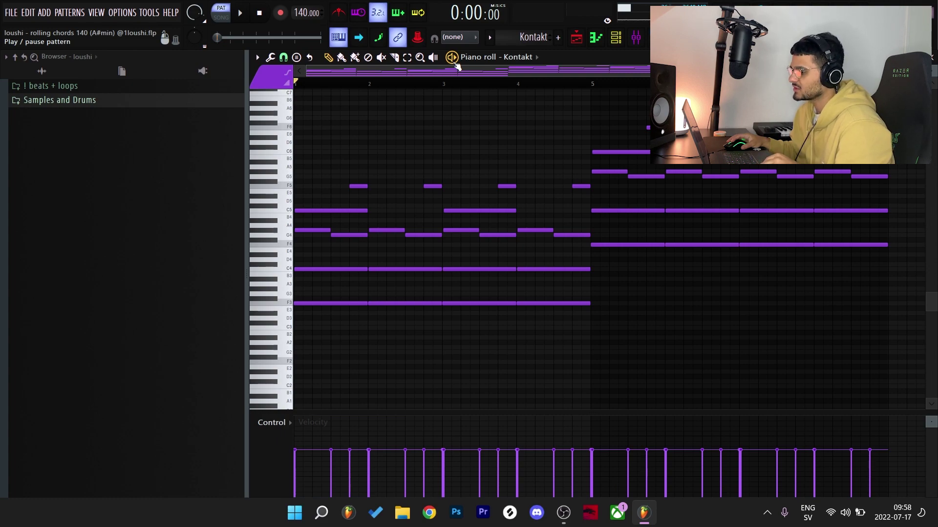
# Enter an F3, G#3 and C4 chord at the start of the Kontakt piano roll and play it back
pyautogui.press('space')
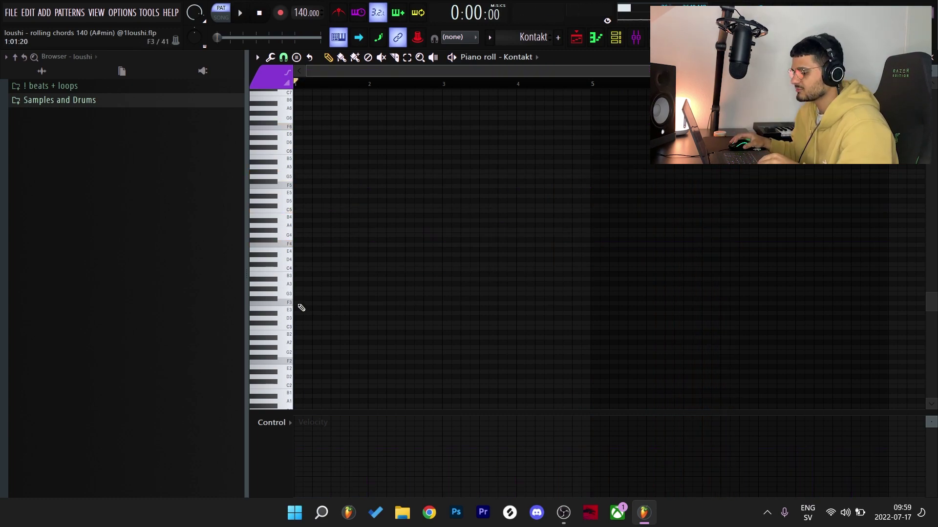
pyautogui.press('space')
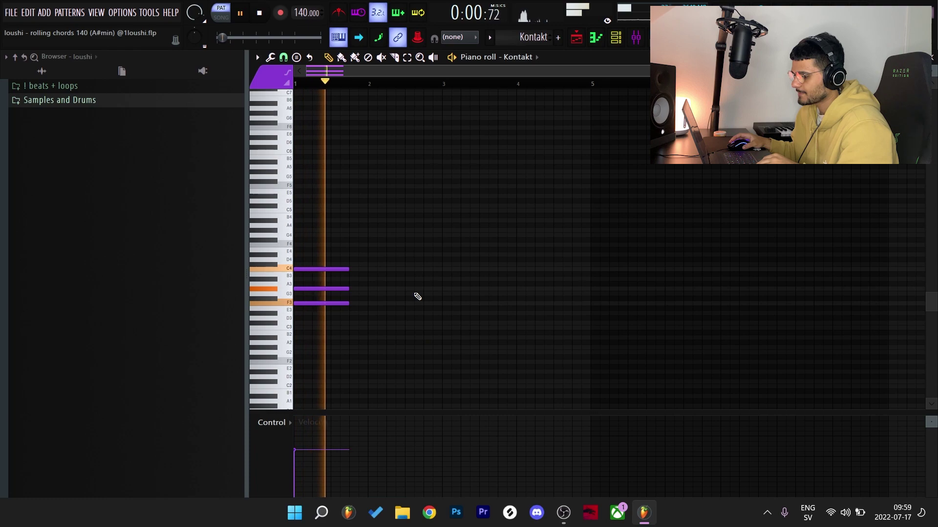
pyautogui.press('space')
# Raise the chord's G#3 note one octave, and resize F3 and C4 to one full bar and G#4 to half a bar
pyautogui.click(341, 289)
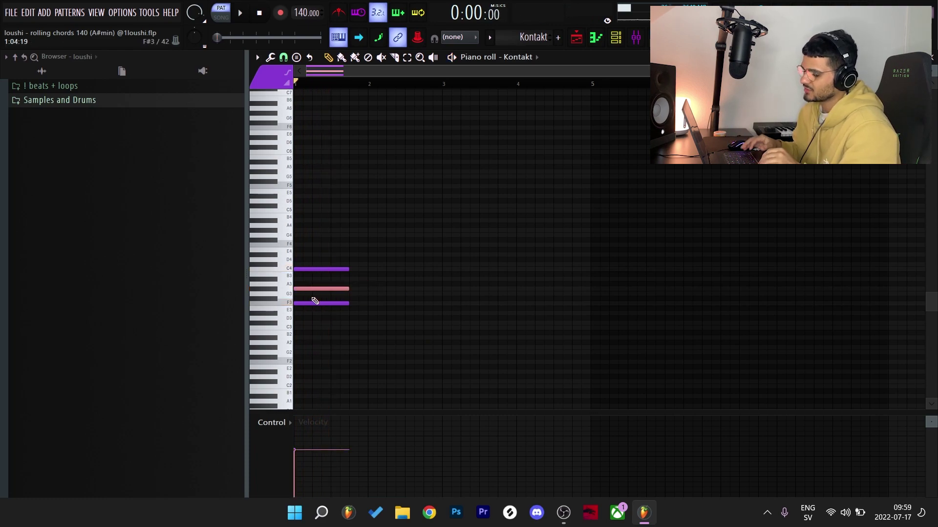
pyautogui.hotkey('ctrl', 'Up')
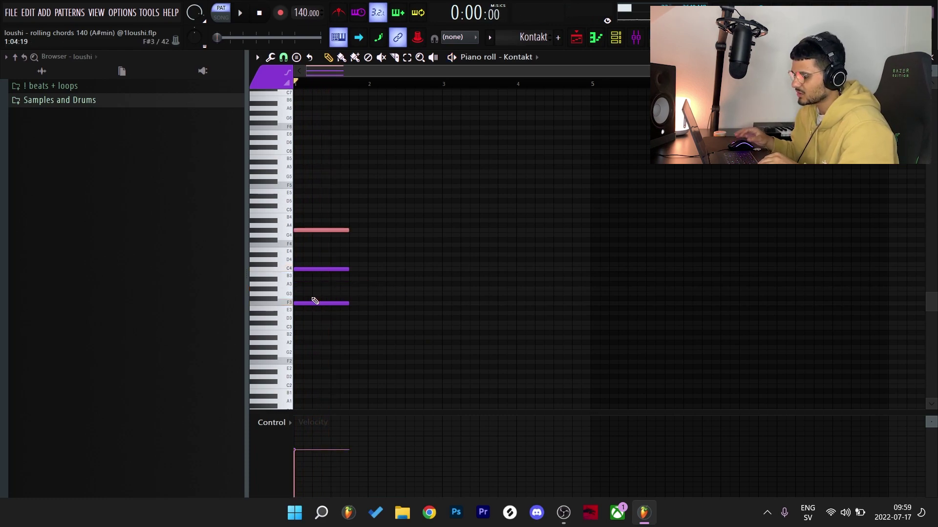
pyautogui.moveTo(364, 324); pyautogui.dragTo(366, 230)
pyautogui.hotkey('ctrl', 'd')
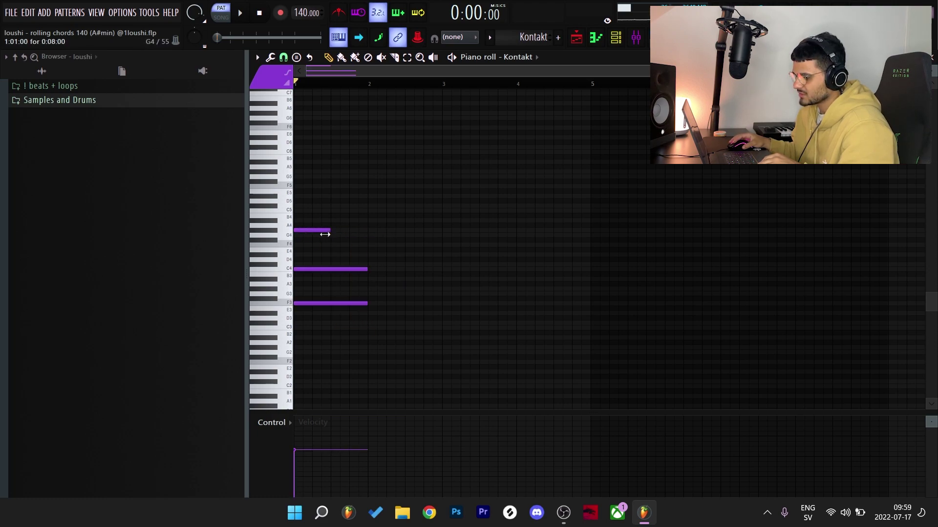
# Add a half-bar G4 note after the G#4, and repeat the one-bar chord three times to fill four bars
pyautogui.click(332, 235)
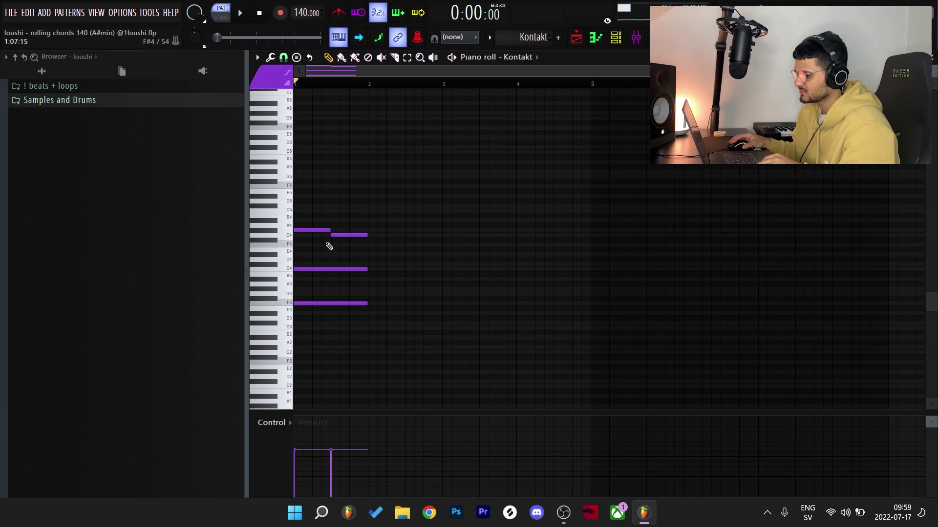
pyautogui.hotkey('ctrl', 'b')
pyautogui.hotkey('ctrl', 'b')
pyautogui.hotkey('ctrl', 'b')
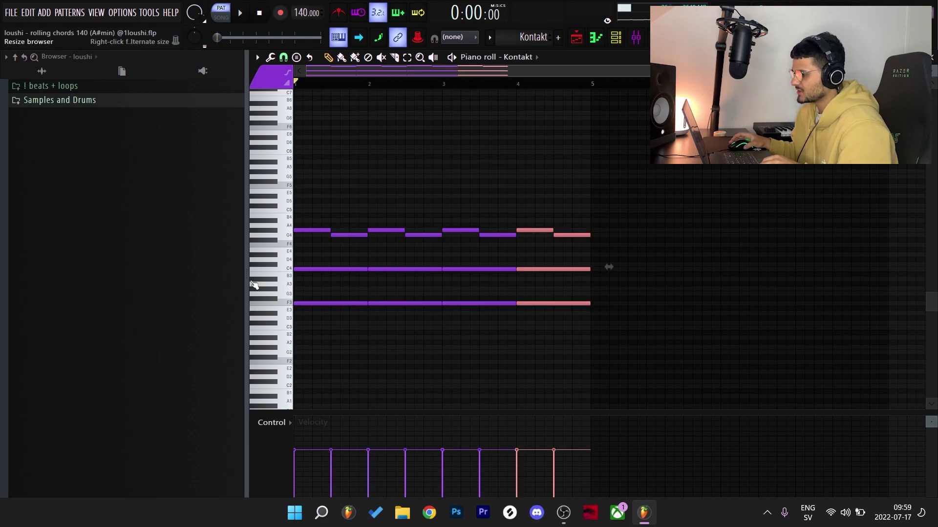
# Deselect the notes and play back the four-bar chord pattern
pyautogui.click(404, 176)
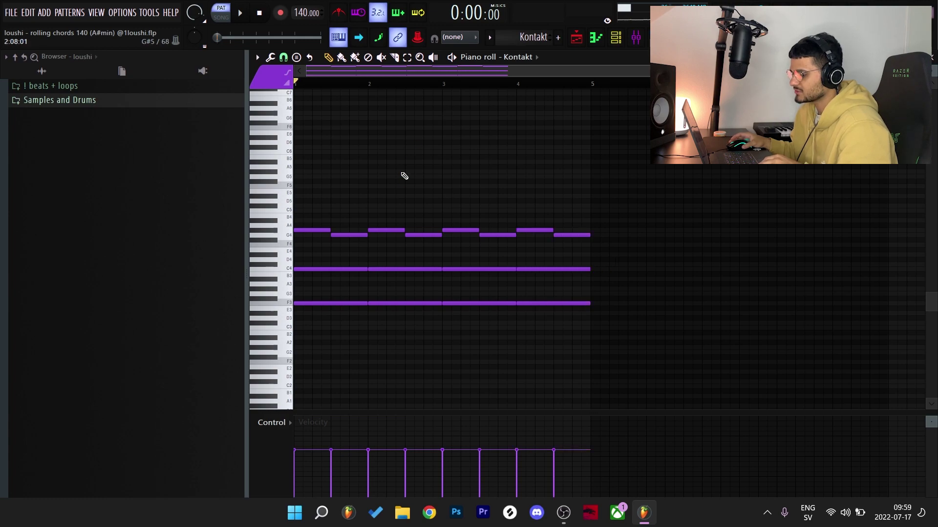
pyautogui.press('space')
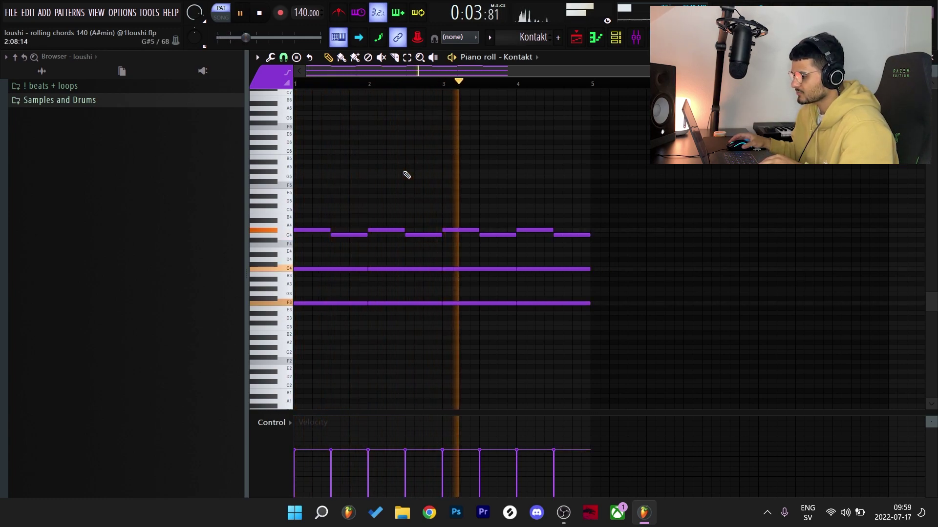
pyautogui.press('space')
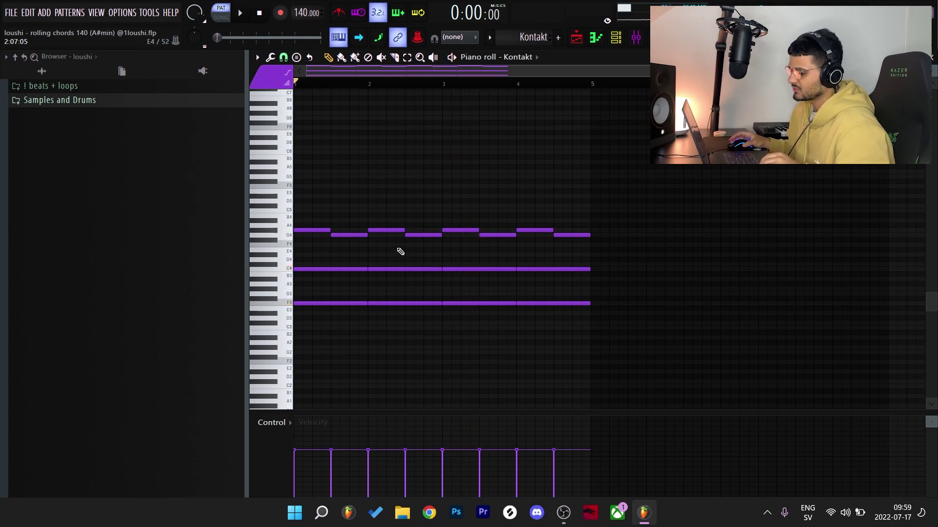
# Copy the C4 notes of bars 1 and 3 up one octave to C5 and play back the pattern
pyautogui.moveTo(305, 263); pyautogui.dragTo(307, 279)
pyautogui.moveTo(472, 264); pyautogui.dragTo(477, 287)
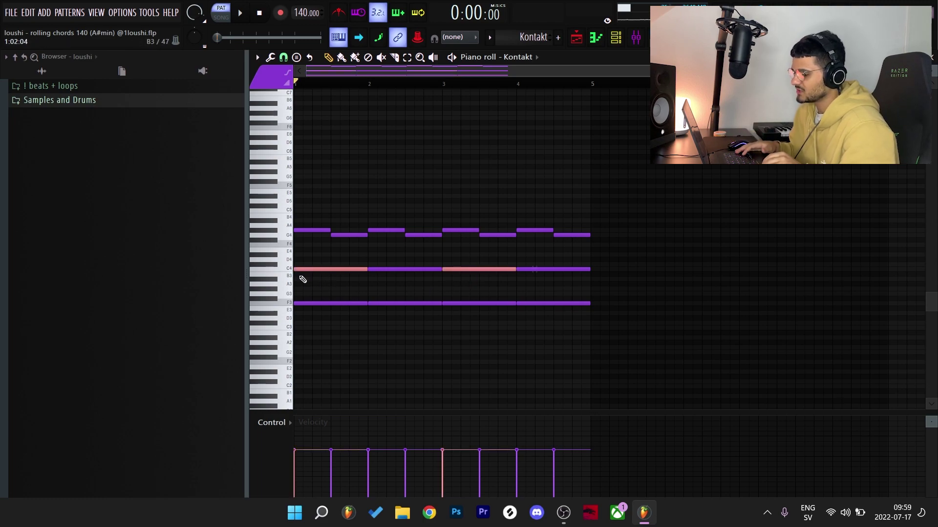
pyautogui.press('space')
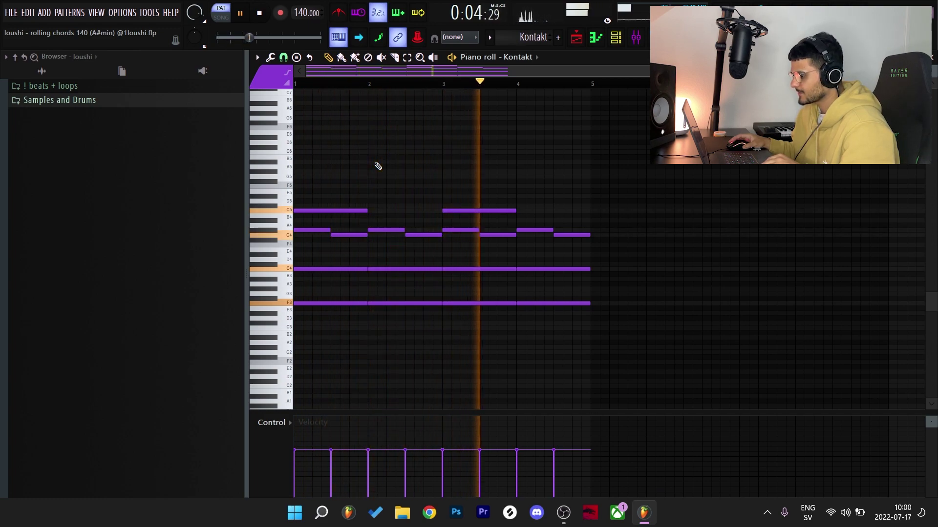
pyautogui.press('space')
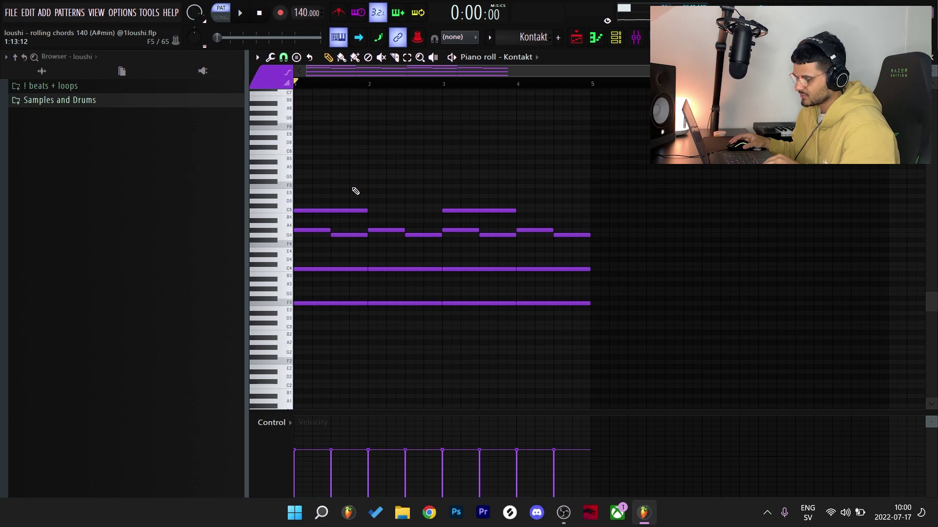
# Add a short F5 note on the last quarter of each of the four bars
pyautogui.click(353, 186)
pyautogui.click(432, 186)
pyautogui.click(503, 186)
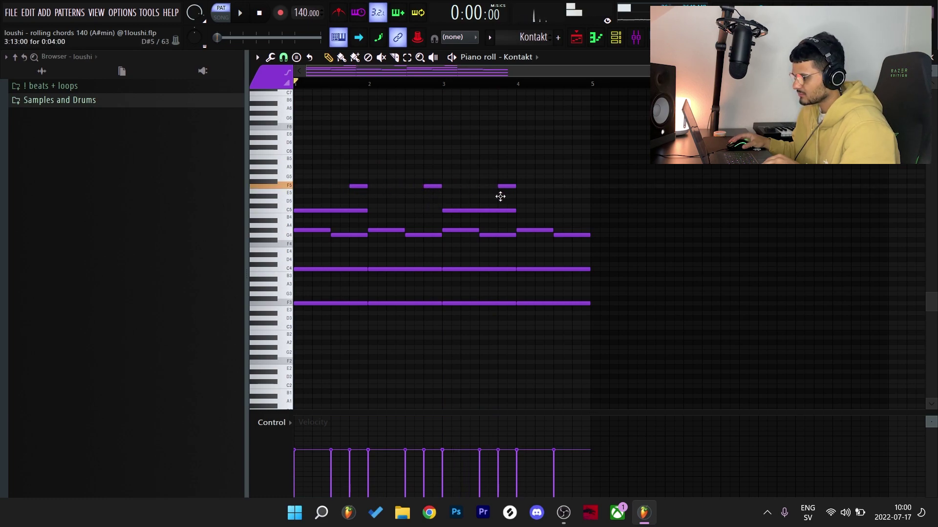
pyautogui.click(579, 186)
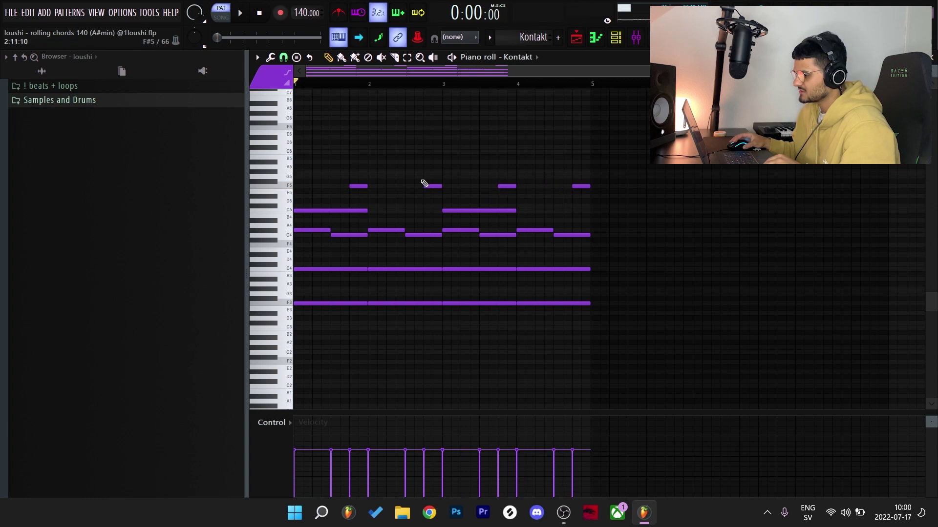
# Duplicate the four-bar pattern into bars 5 to 8 and raise the duplicate by one octave
pyautogui.hotkey('ctrl', 'b')
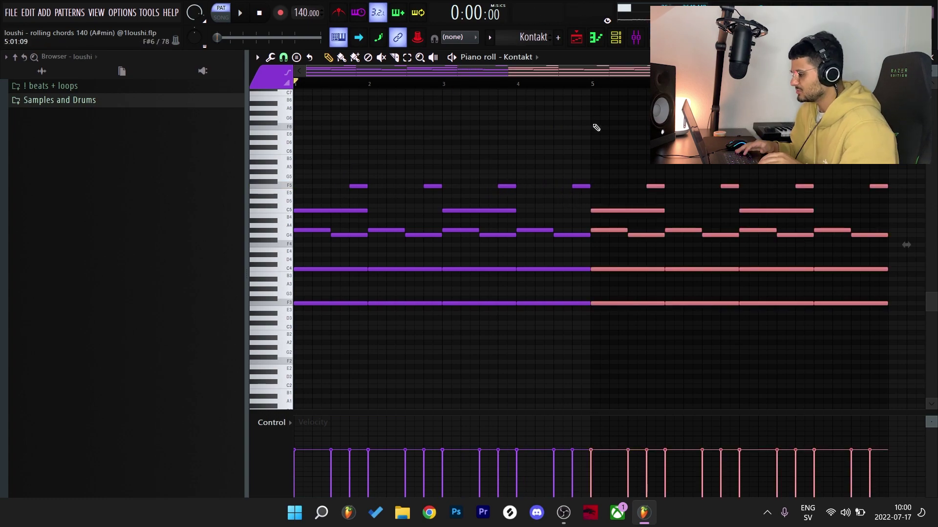
pyautogui.hotkey('ctrl', 'Up')
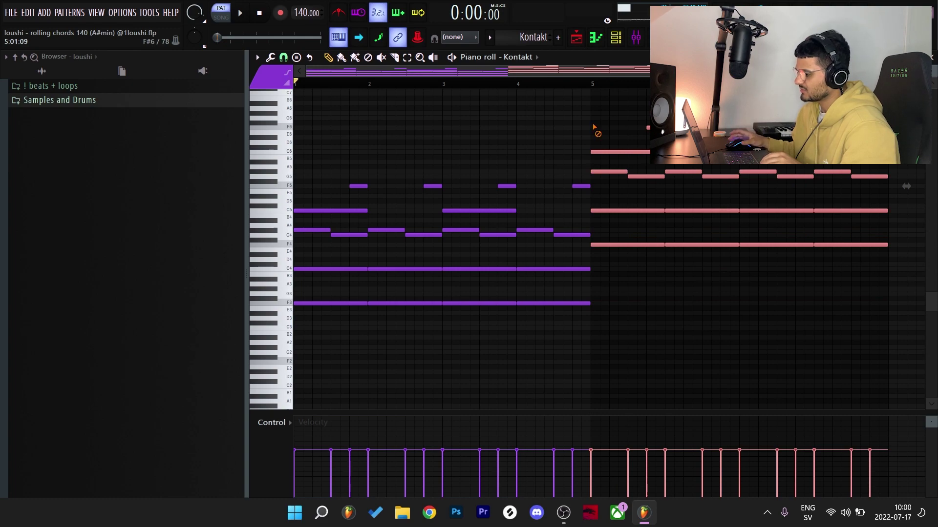
pyautogui.hotkey('ctrl', 'd')
# Strum the whole pattern with note ends preserved, and play it back from the start and from bar 5
pyautogui.hotkey('alt', 's')
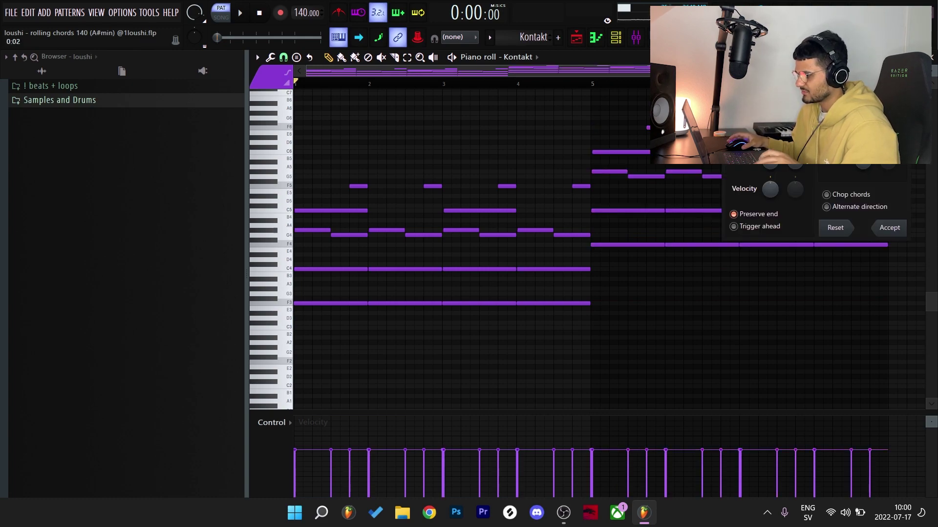
pyautogui.click(889, 231)
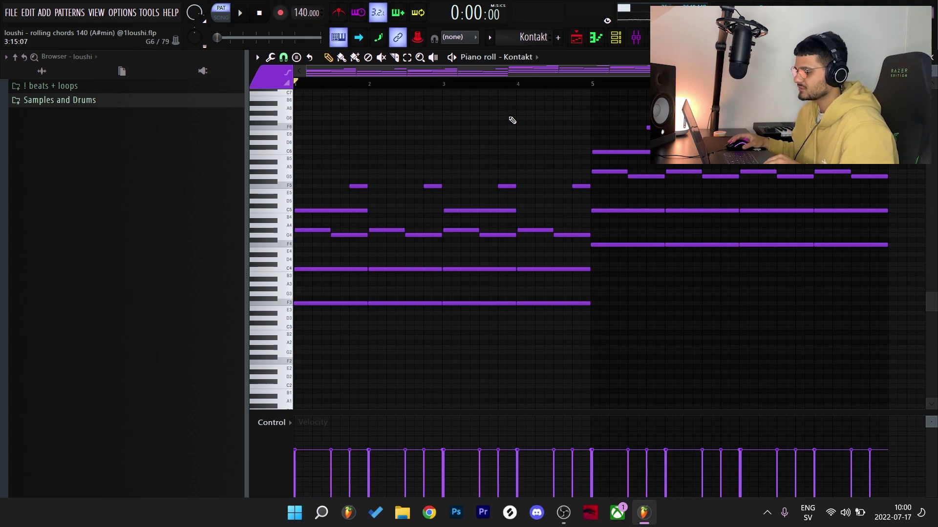
pyautogui.press('space')
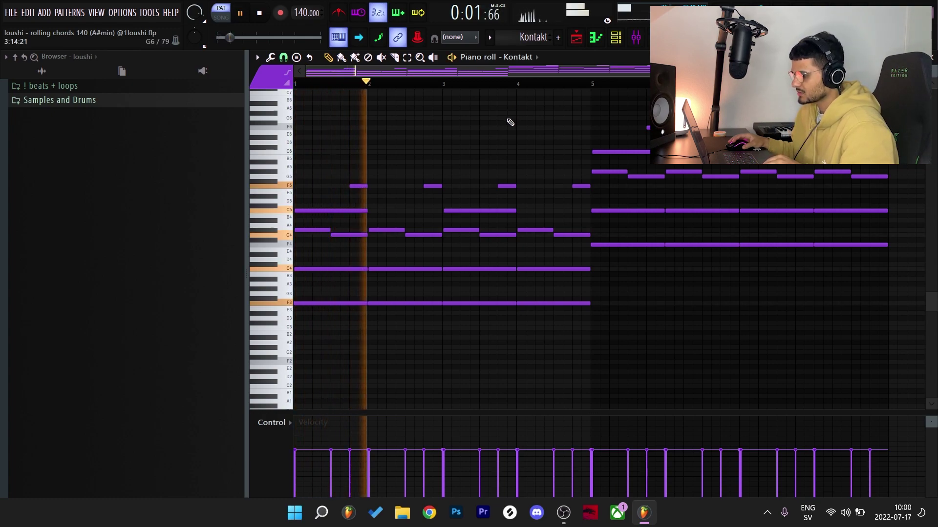
pyautogui.click(593, 85)
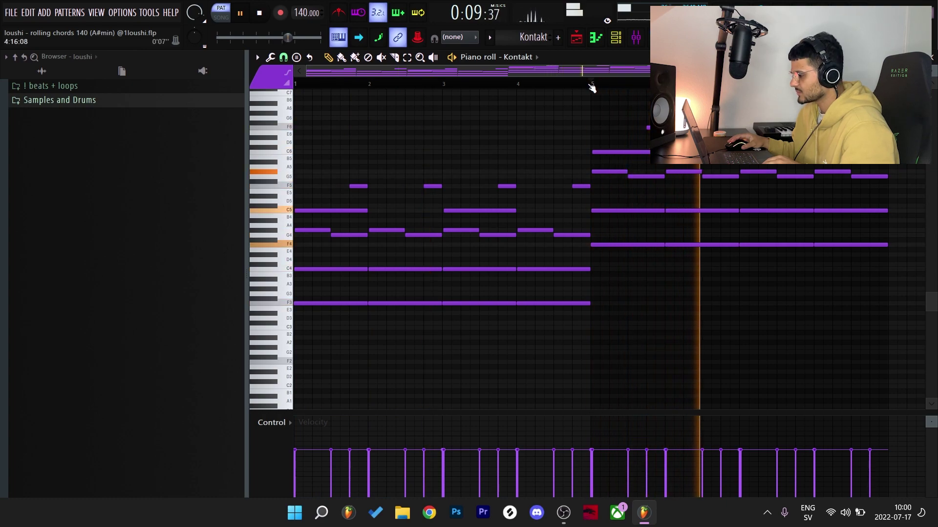
pyautogui.press('space')
# Examine the first Fruity parametric EQ 2 and ShaperBox2's Pan and Volume curves on the Insert 1 mixer track
pyautogui.press('F9')
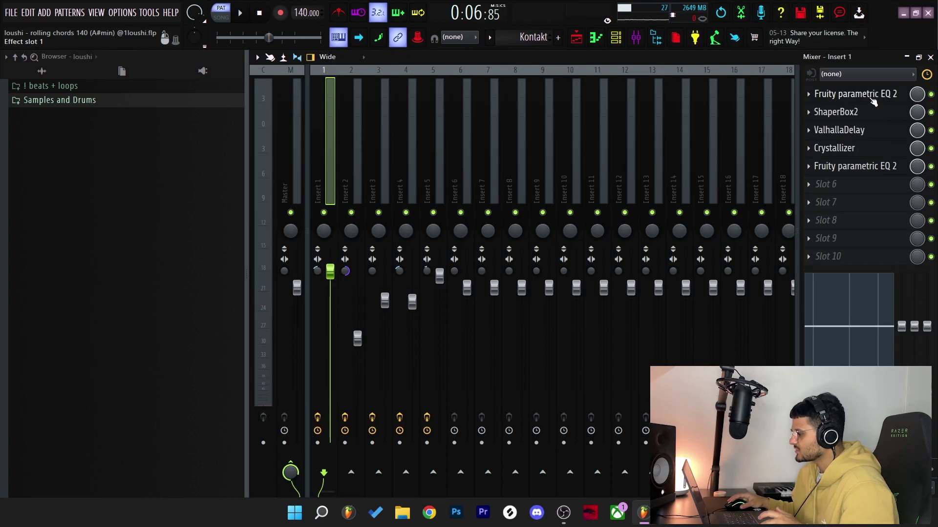
pyautogui.click(872, 101)
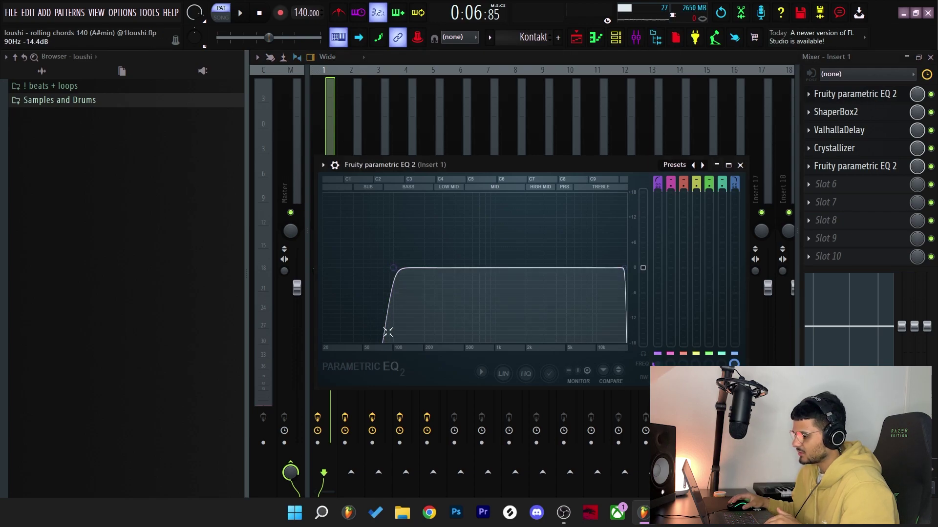
pyautogui.click(862, 114)
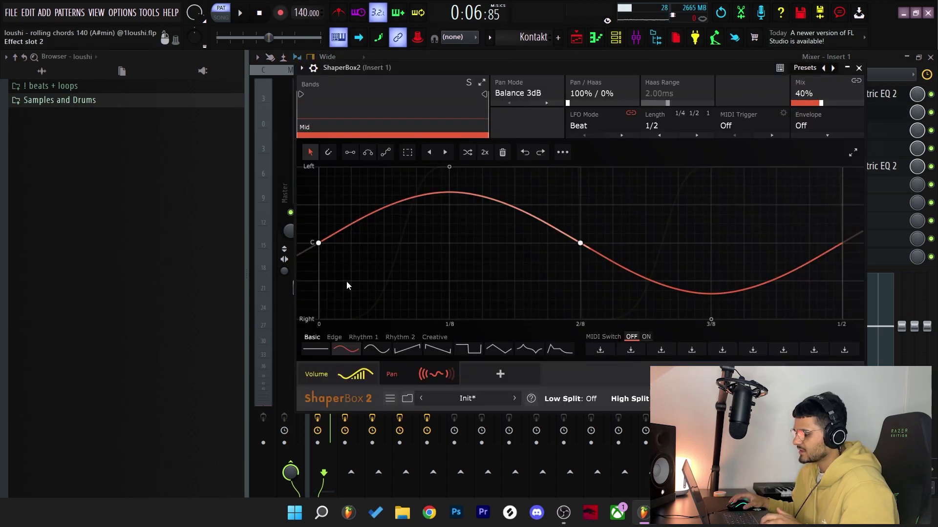
pyautogui.click(336, 376)
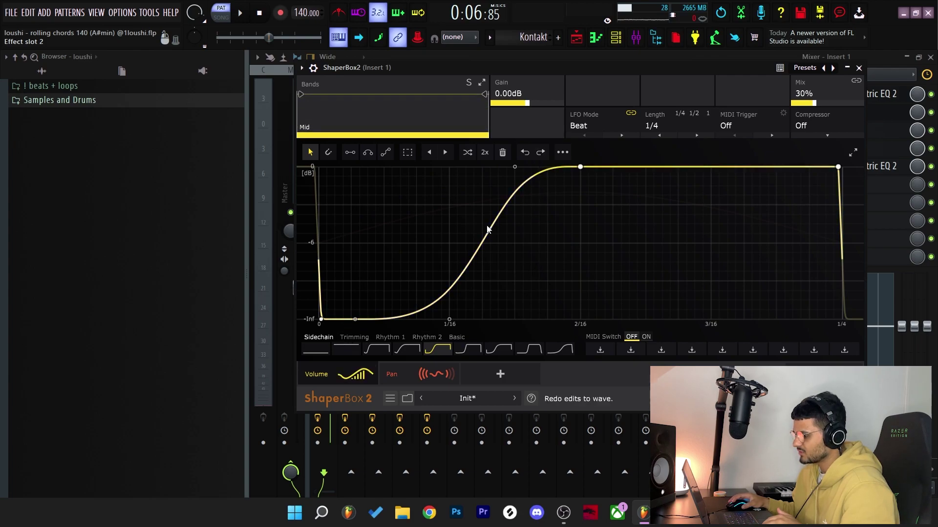
pyautogui.click(411, 375)
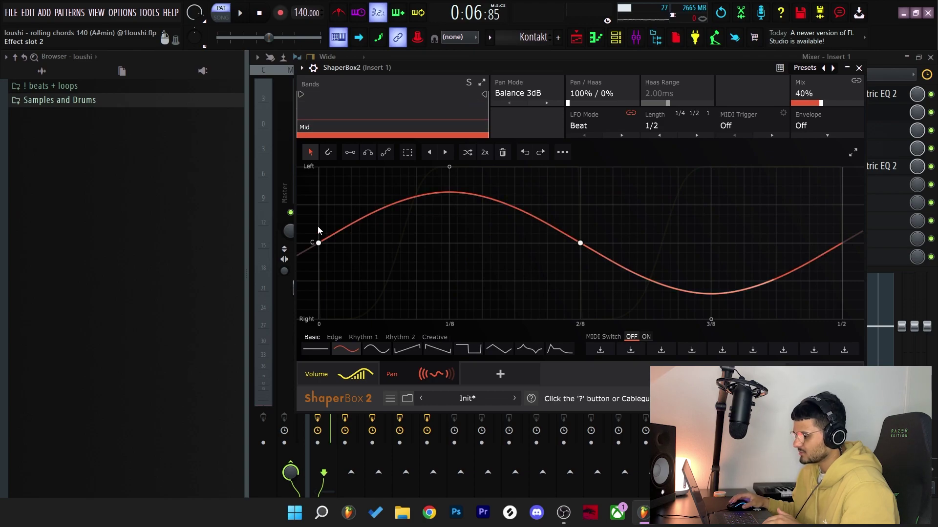
# Examine ValhallaDelay's settings and Crystallizer's Reverse Chorus preset in the Echo Reverse category on Insert 1
pyautogui.click(882, 131)
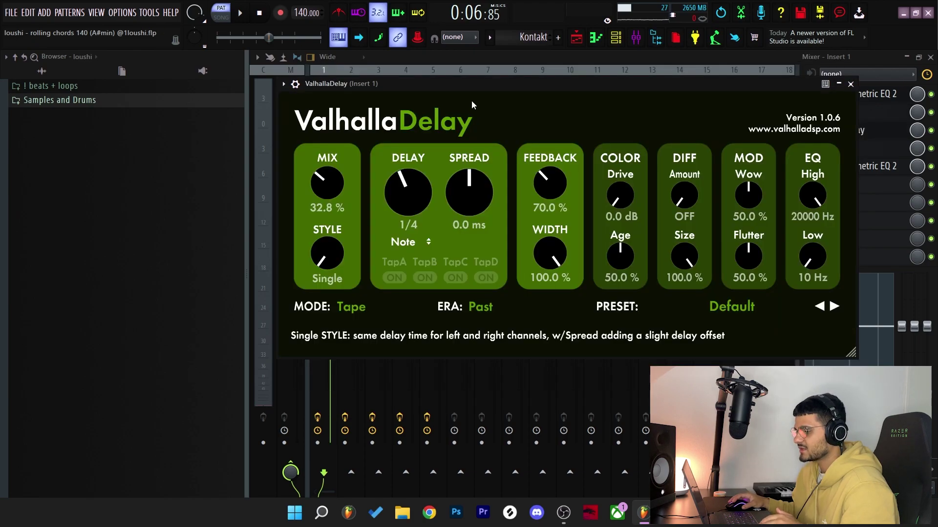
pyautogui.click(861, 149)
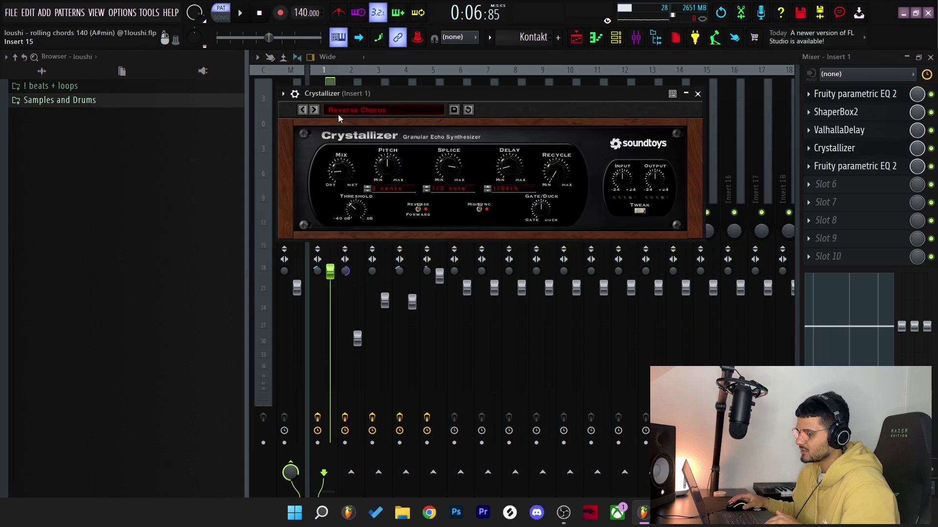
pyautogui.click(371, 113)
pyautogui.moveTo(342, 149)
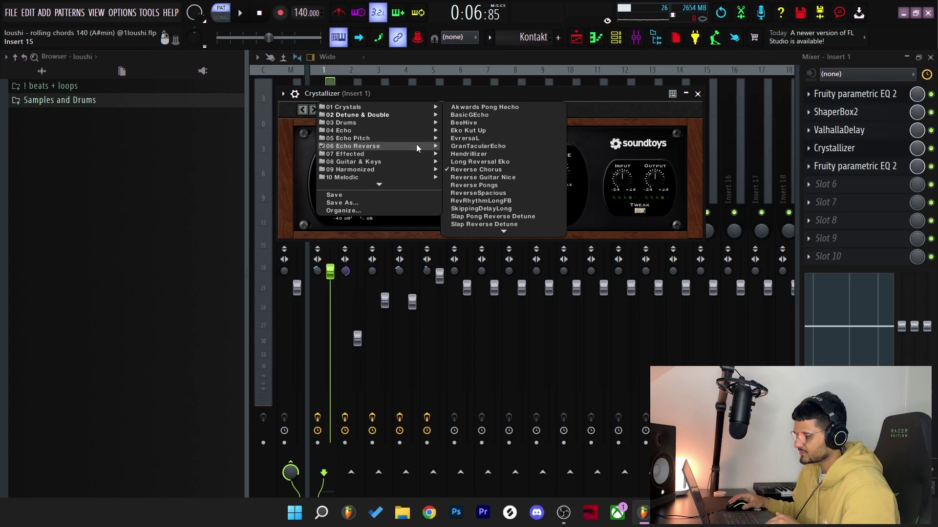
pyautogui.click(476, 170)
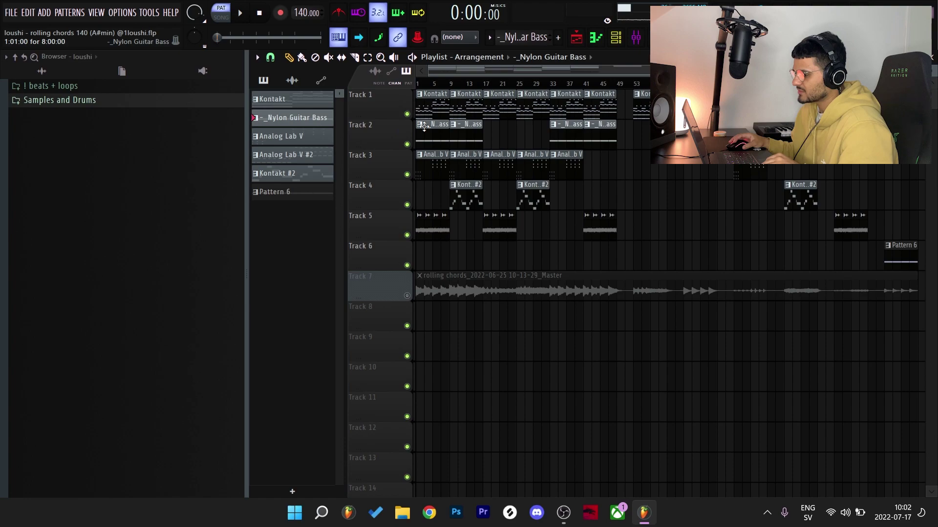
# Examine the Nylon Guitar Bass channel by locating its sample in the browser and viewing its piano roll notes
pyautogui.doubleClick(423, 126)
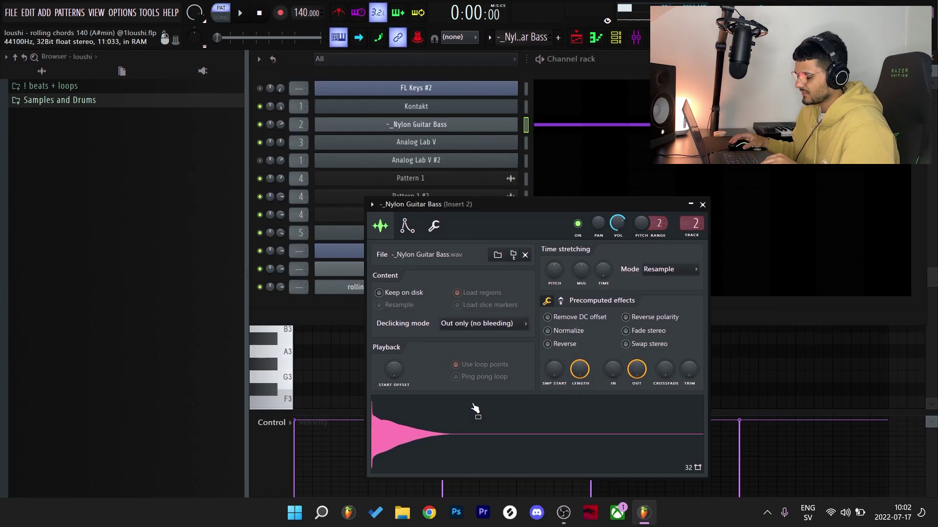
pyautogui.moveTo(472, 434); pyautogui.dragTo(107, 206)
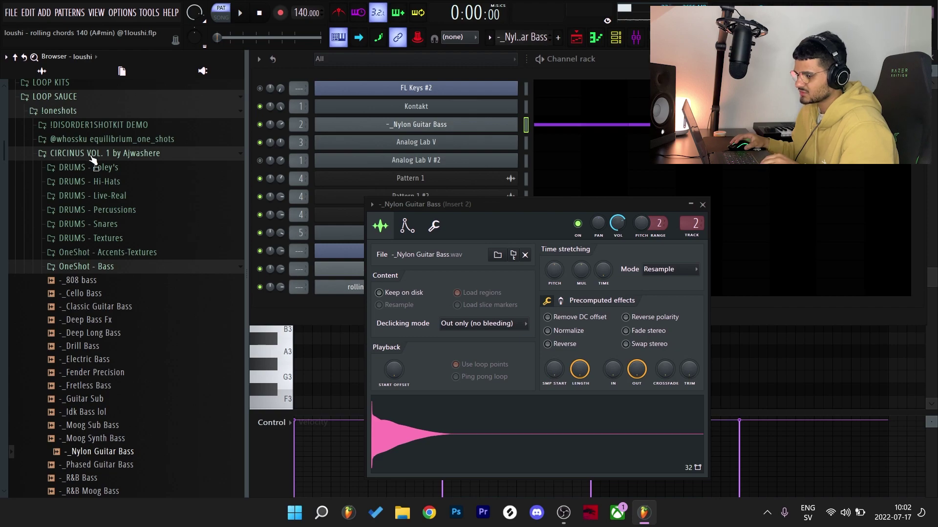
pyautogui.press('F7')
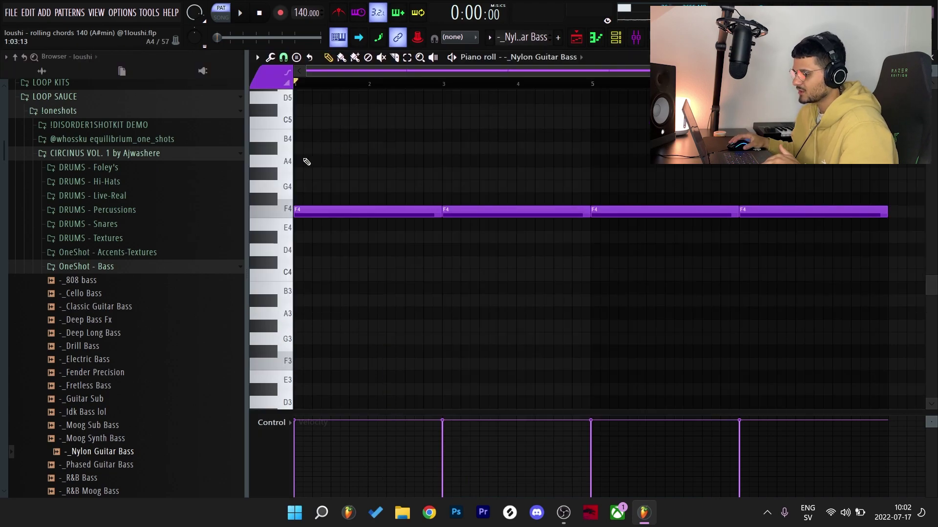
# Examine the Fruity parametric EQ 2 and Decapitator effects on the Insert 2 mixer track
pyautogui.press('F9')
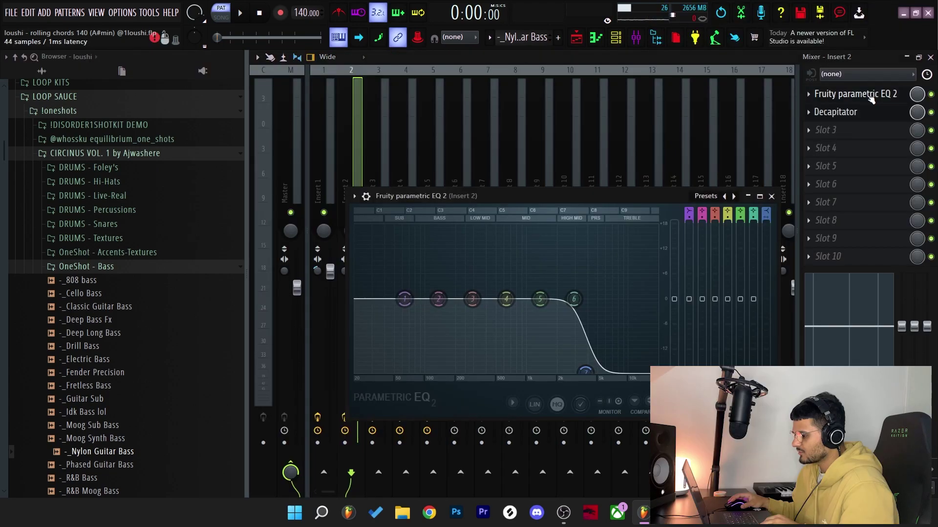
pyautogui.click(872, 113)
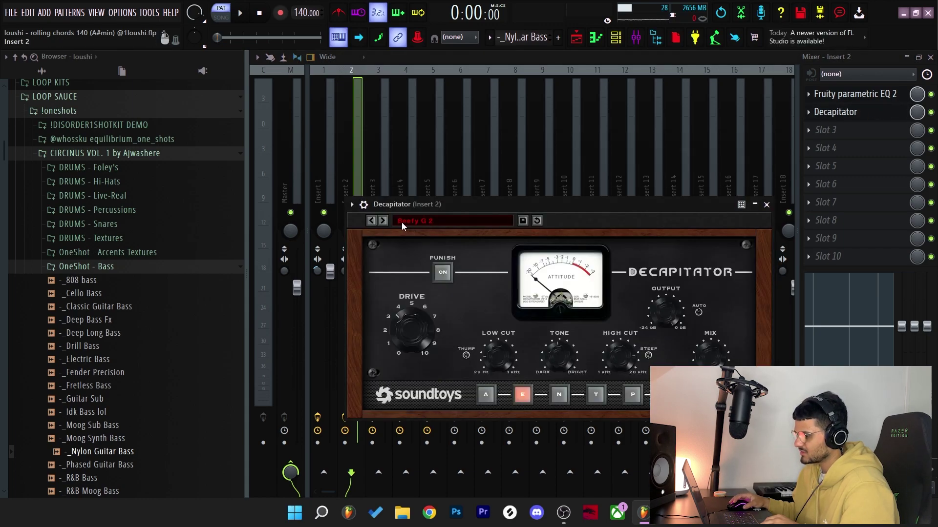
# Play back the Nylon Guitar Bass notes with the chords in the song, then return to the playlist
pyautogui.click(766, 204)
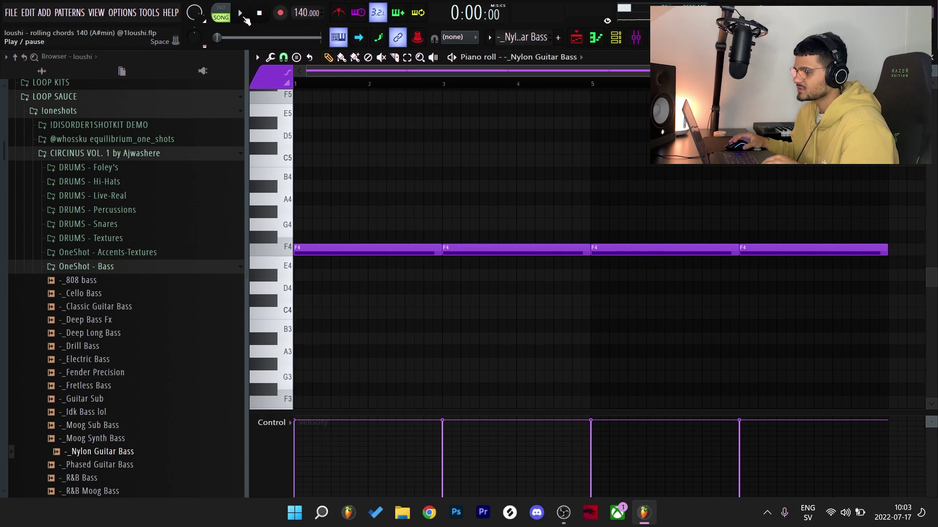
pyautogui.click(245, 19)
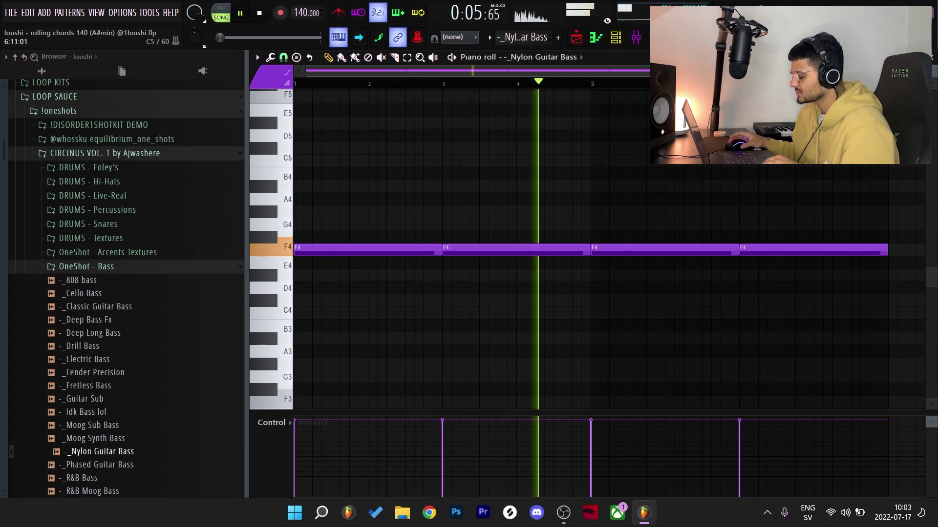
pyautogui.press('space')
pyautogui.press('F5')
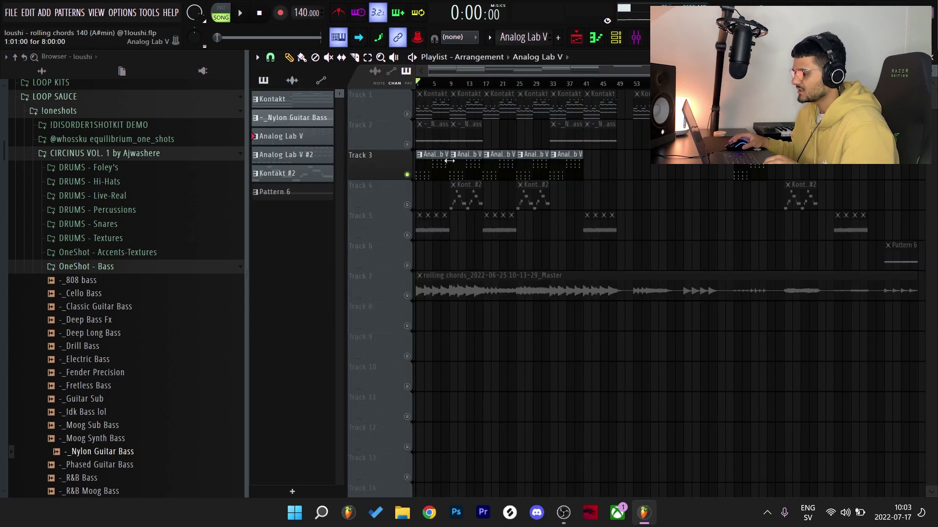
# Examine the Analog Lab V pattern's chord notes and its preset in the Eclipse bank
pyautogui.doubleClick(433, 172)
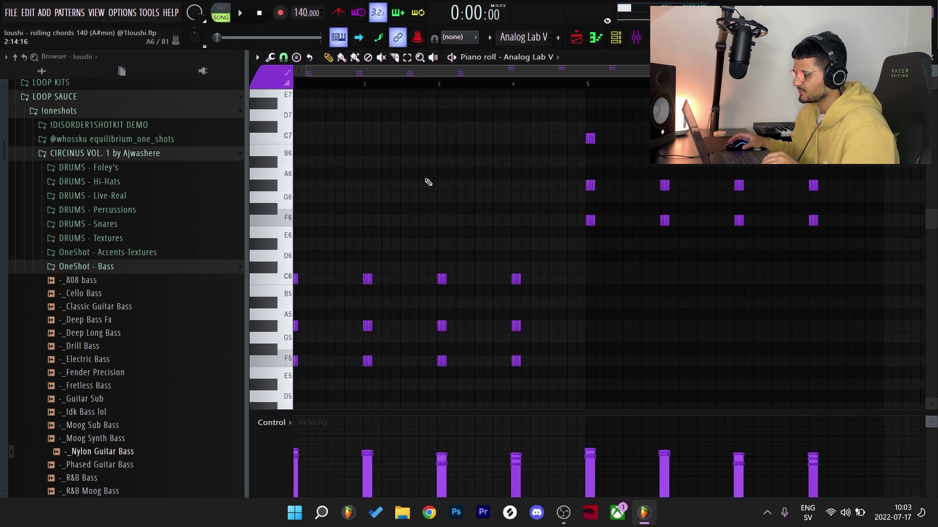
pyautogui.scroll(-3, 423, 230)
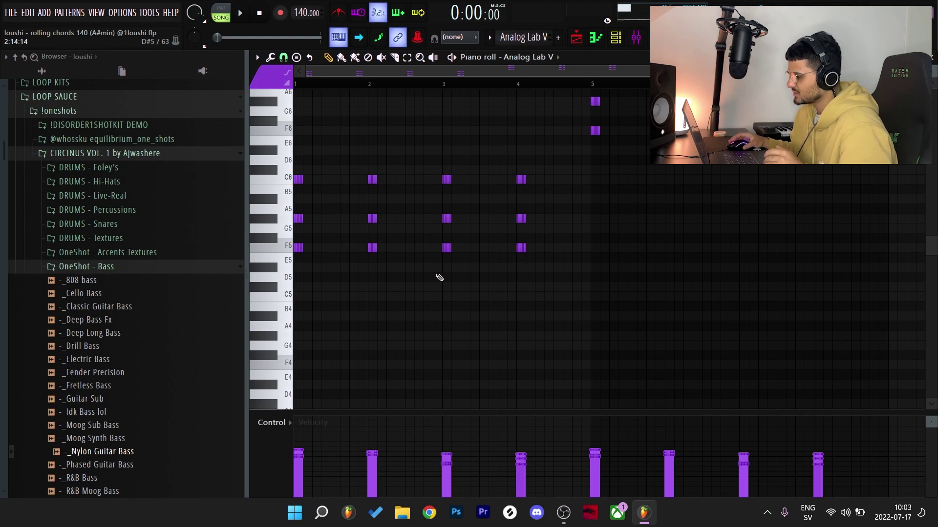
pyautogui.press('F6')
pyautogui.click(452, 144)
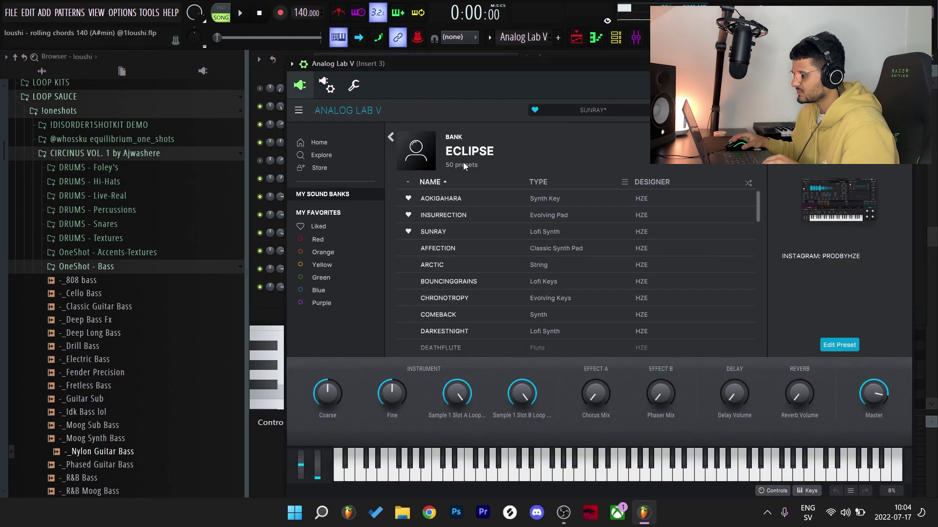
pyautogui.scroll(-5, 482, 269)
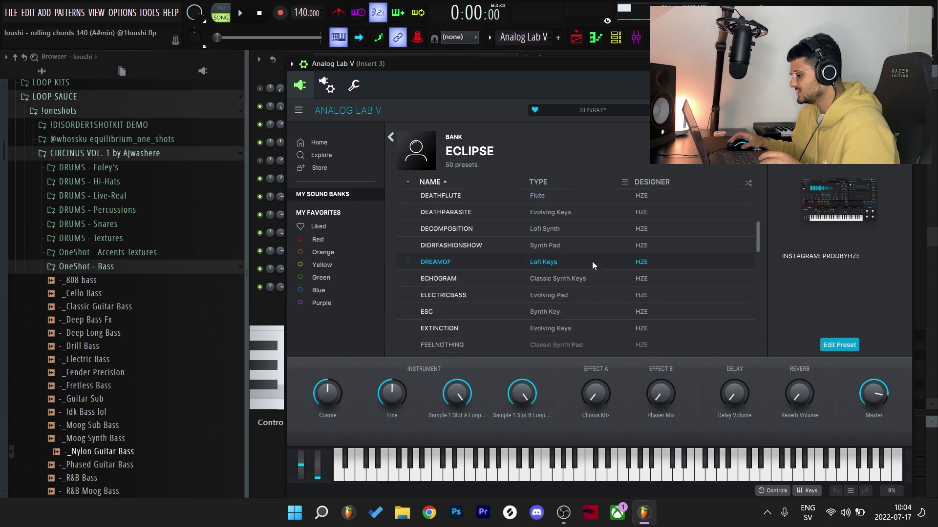
# Chop the four short F5, G#5 and C6 chords in bars 1 to 4 using the absolute pattern option
pyautogui.press('F7')
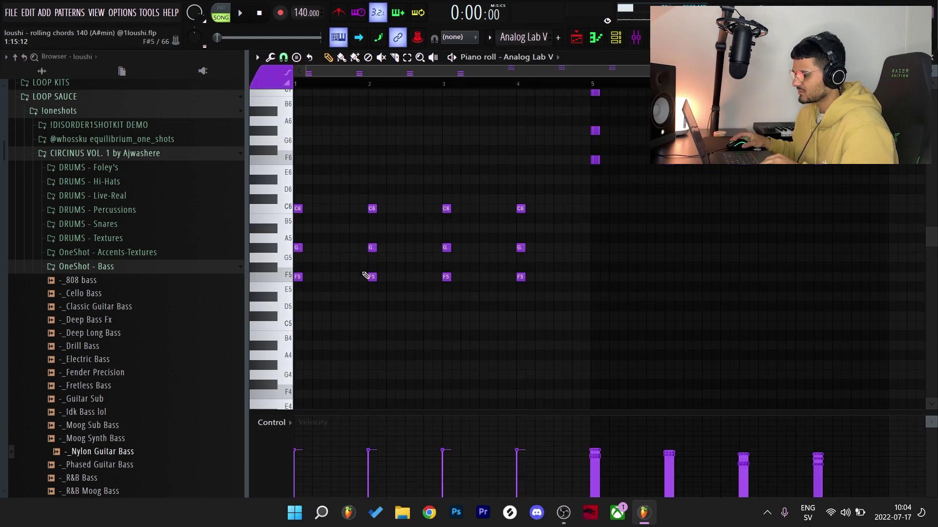
pyautogui.press('space')
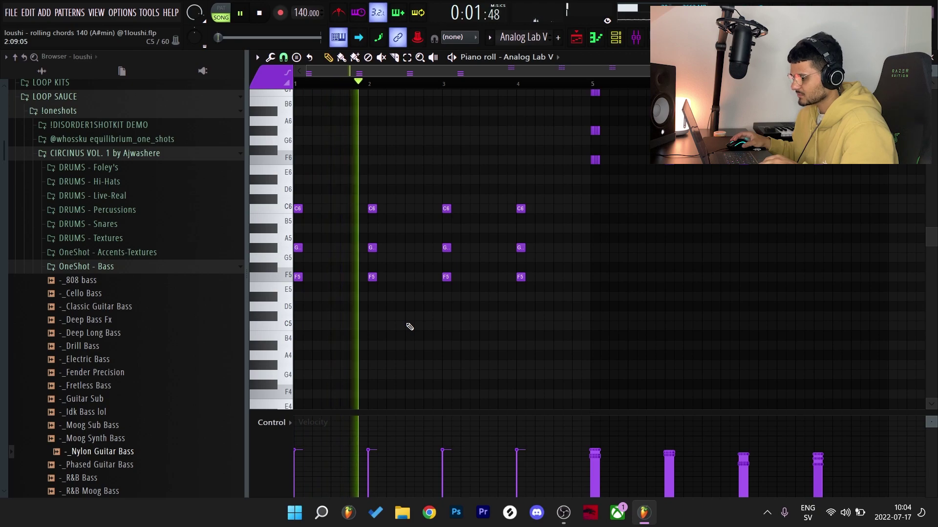
pyautogui.press('space')
pyautogui.hotkey('ctrl', 'a')
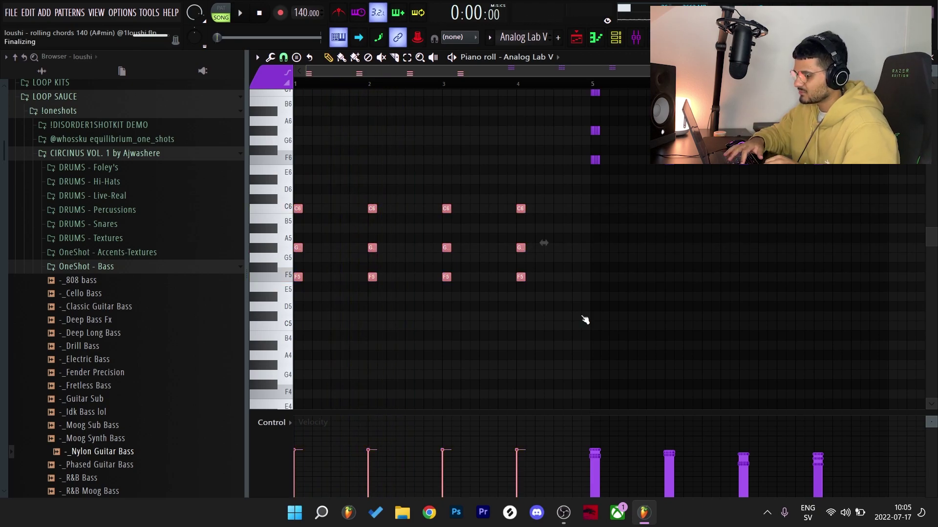
pyautogui.hotkey('alt', 'u')
pyautogui.press('space')
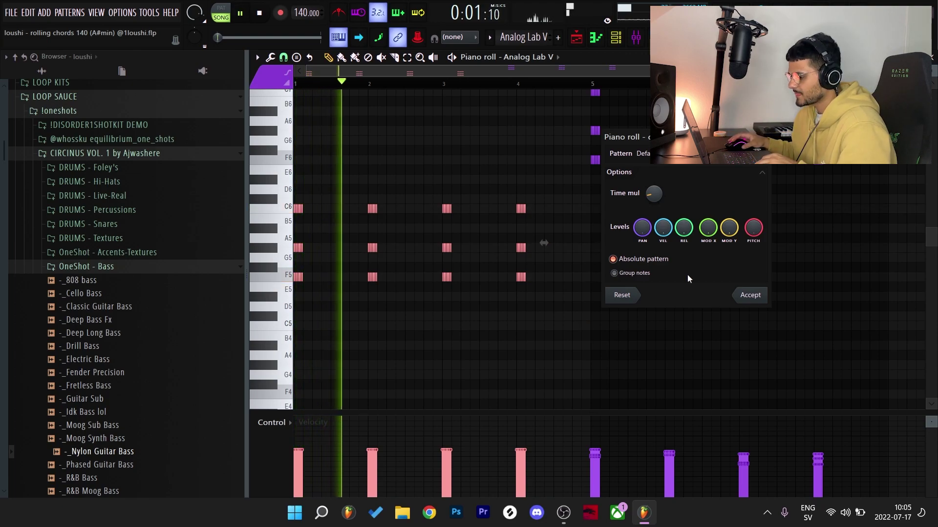
pyautogui.click(739, 294)
pyautogui.scroll(-1, 594, 279)
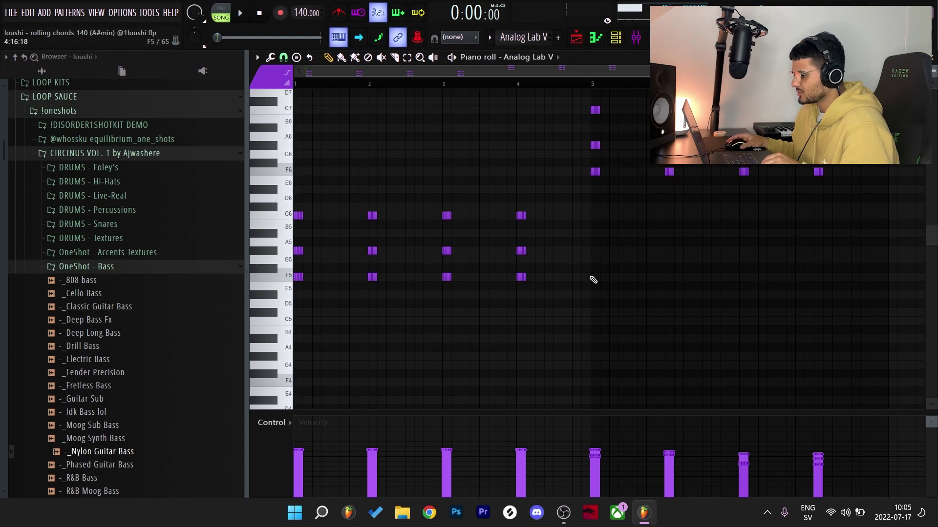
# Play the Analog Lab V pattern from bar 5 to hear the higher chopped chords
pyautogui.scroll(2, 594, 279)
pyautogui.click(596, 84)
pyautogui.press('space')
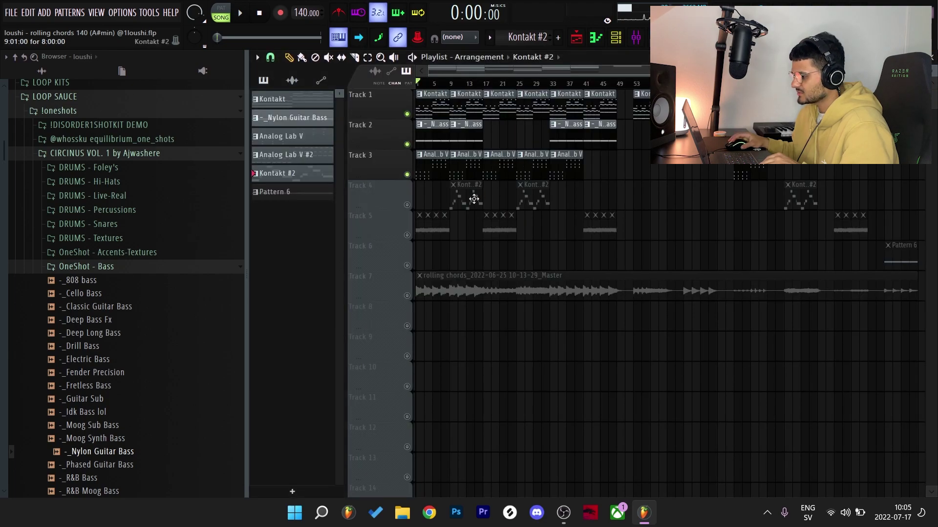
# Unmute Track 4 and inspect Kontakt #2's Ensemble 1 Legato instrument and its sustain vowel choices
pyautogui.click(409, 207)
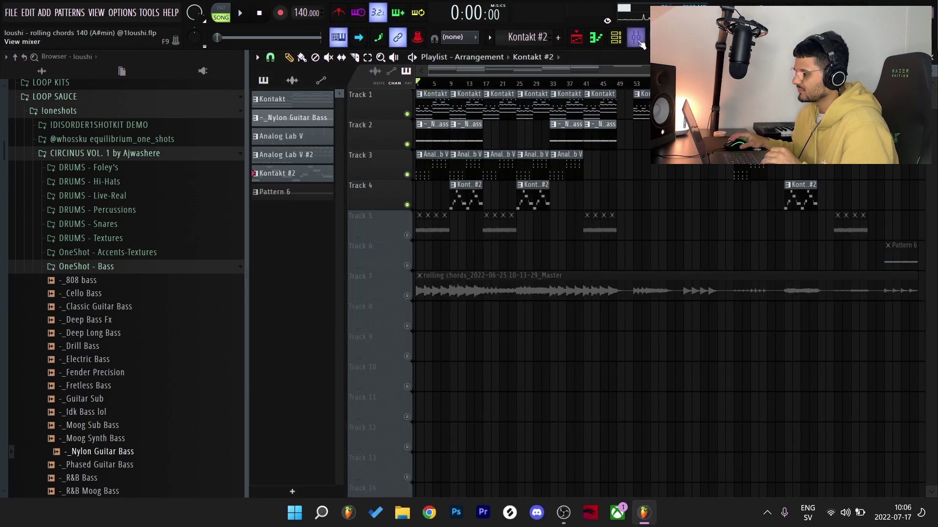
pyautogui.click(616, 38)
pyautogui.click(450, 233)
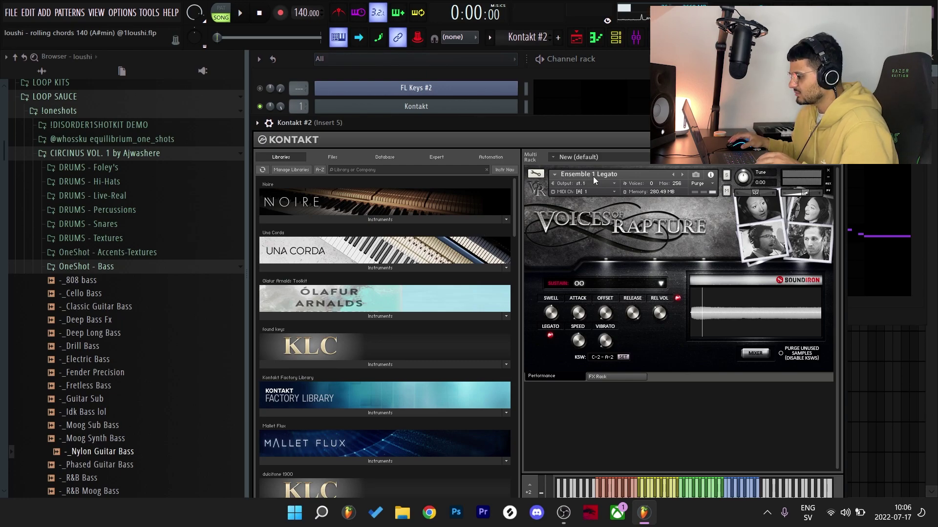
pyautogui.click(604, 283)
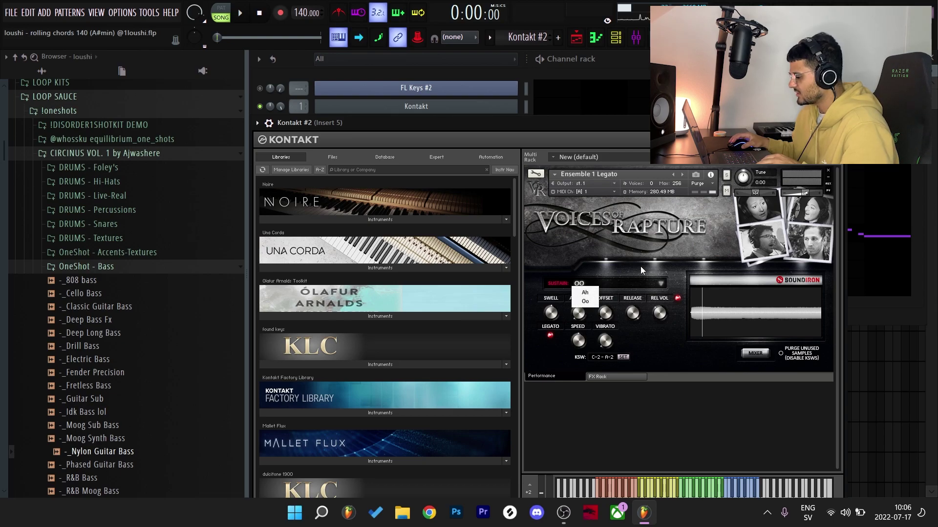
# Examine the Kontakt #2 vocal melody in the piano roll and play it back on its own
pyautogui.press('F7')
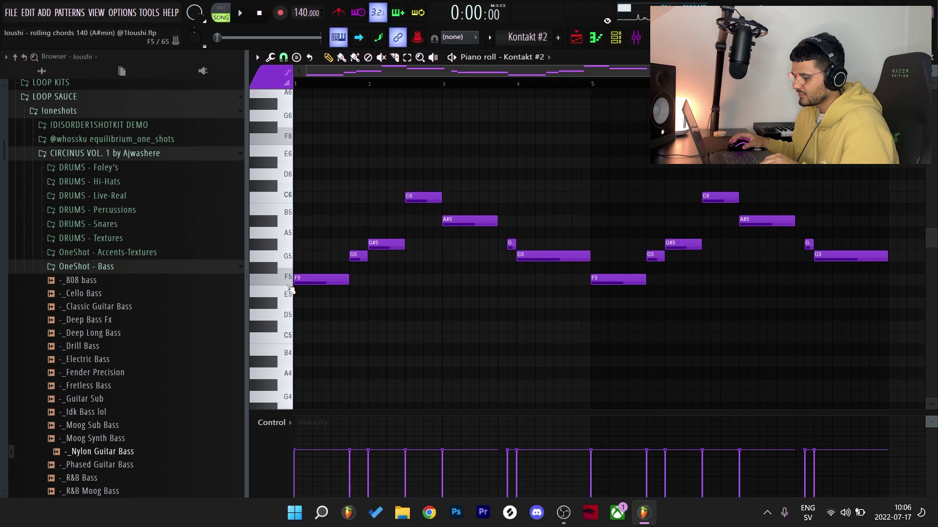
pyautogui.click(293, 283)
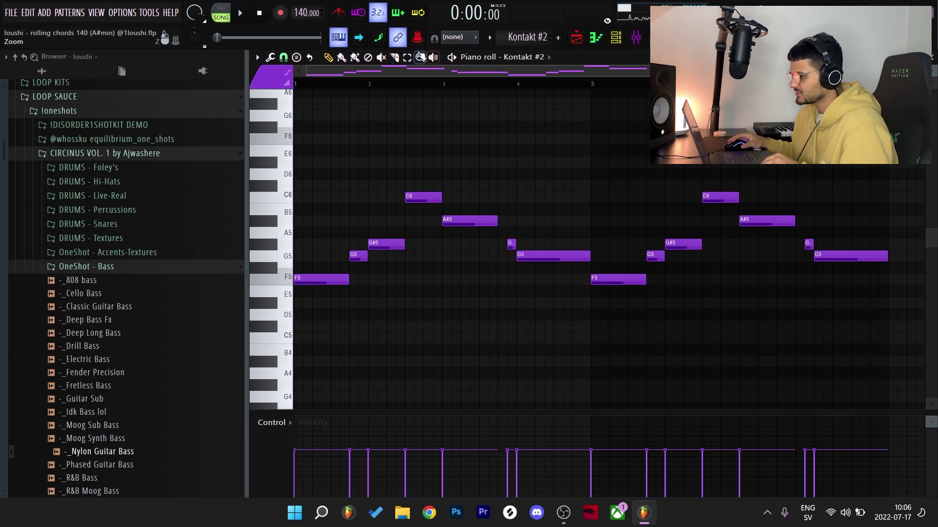
pyautogui.press('space')
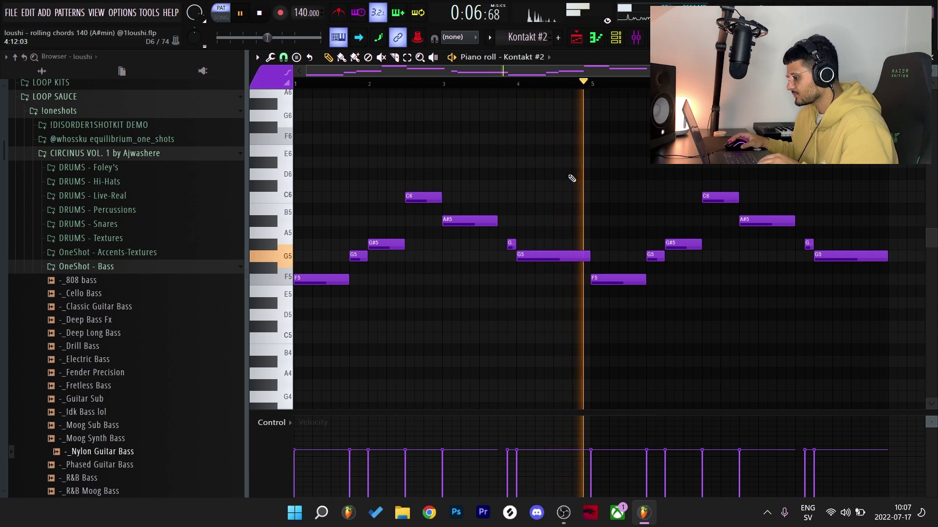
pyautogui.press('space')
# Try starting the short G#5 note before bar 4 right after the A#5 note and lengthening it, auditioning the change
pyautogui.moveTo(505, 245); pyautogui.dragTo(503, 246)
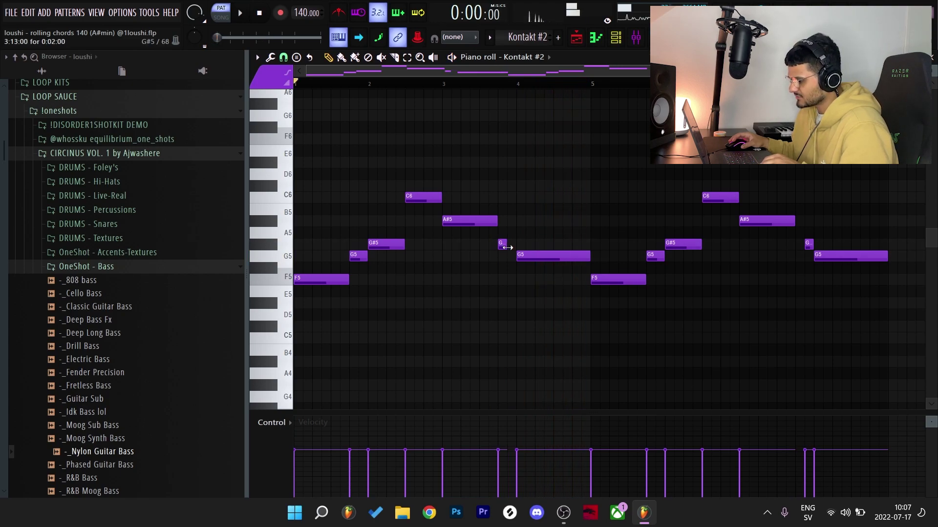
pyautogui.press('space')
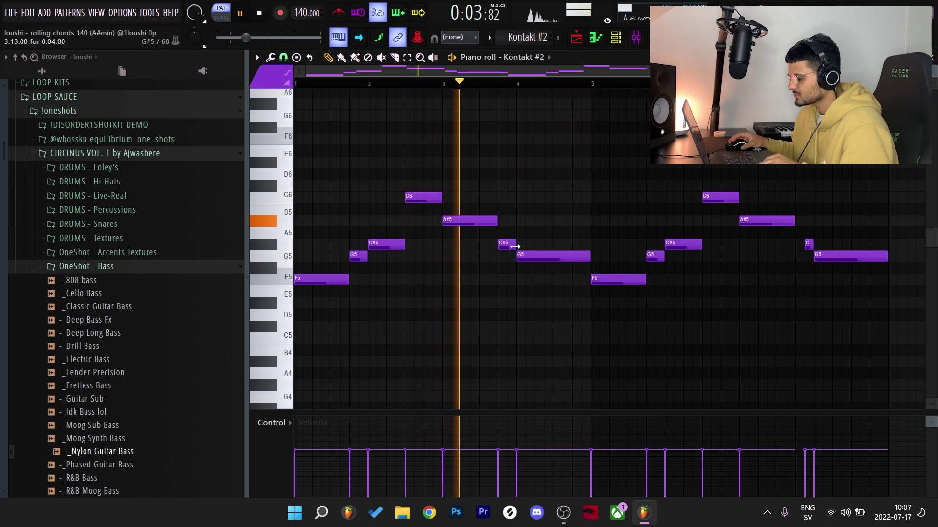
pyautogui.moveTo(515, 247); pyautogui.dragTo(511, 246)
pyautogui.press('space')
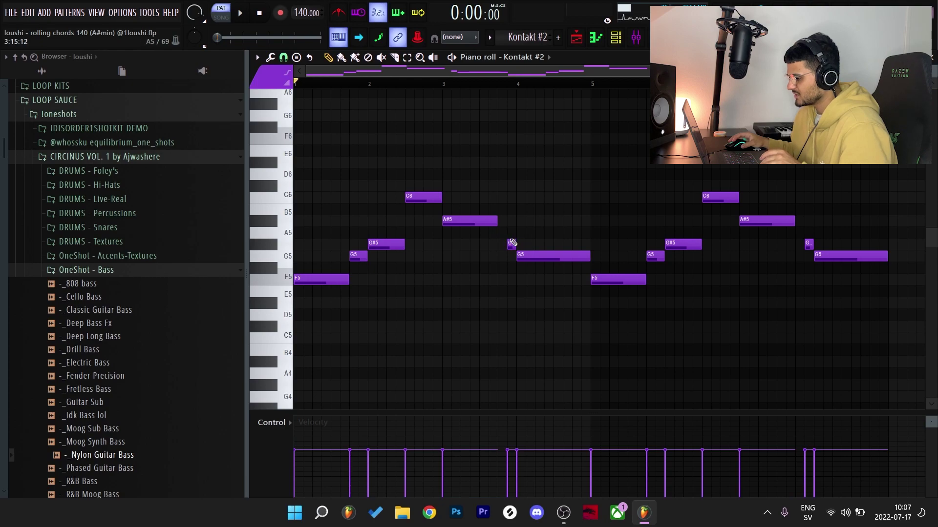
# Examine the ValhallaVintageVerb and Fruity parametric EQ 2 effects on the Insert 5 mixer track
pyautogui.press('F9')
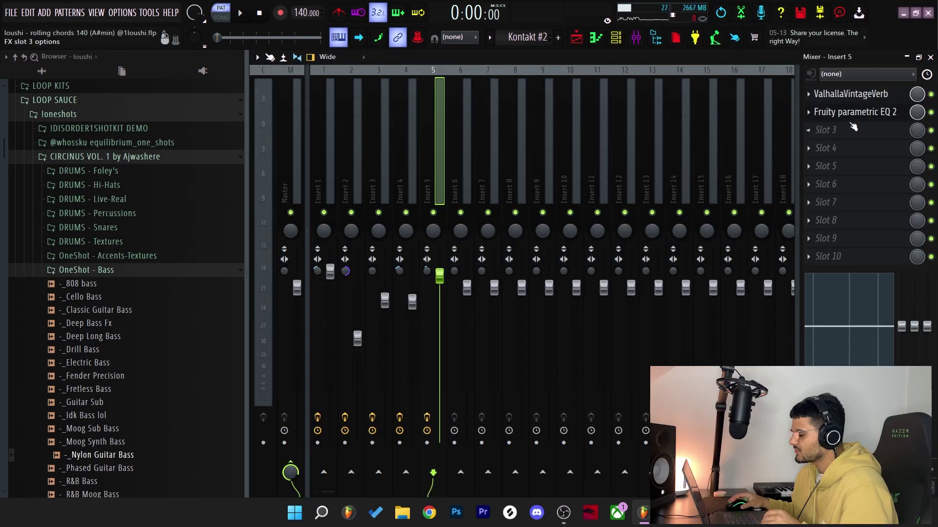
pyautogui.click(887, 99)
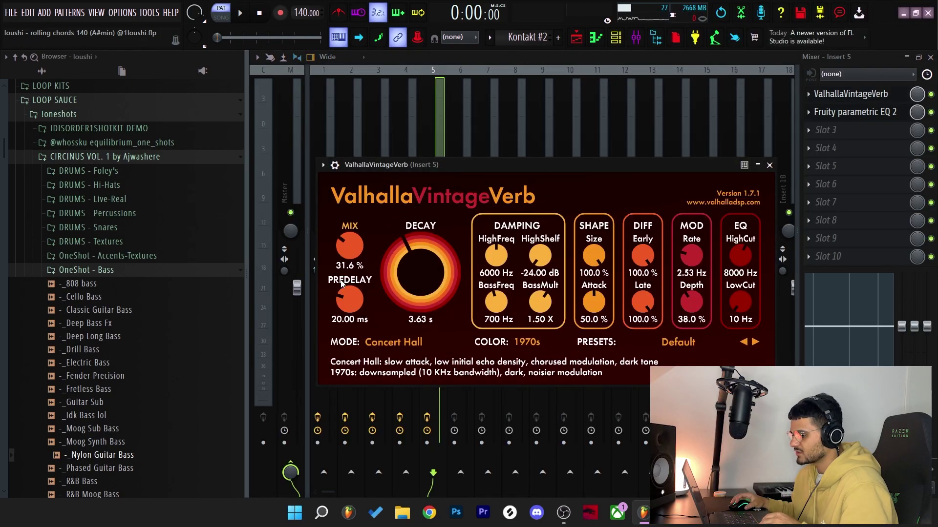
pyautogui.click(818, 113)
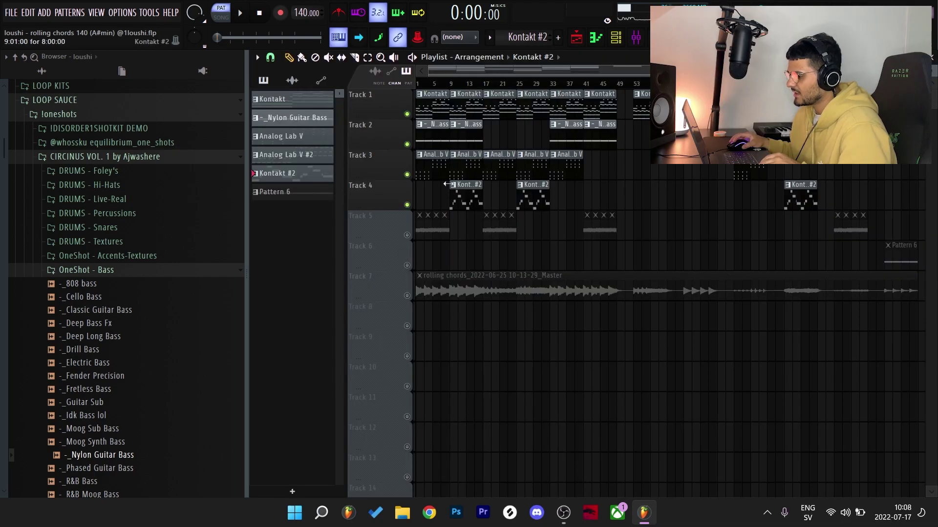
# Examine the Analog Lab V #2 instrument and its FEEL preset in the Loushi V1 bank
pyautogui.keyDown('ctrl'); pyautogui.scroll(5, 424, 257); pyautogui.keyUp('ctrl')
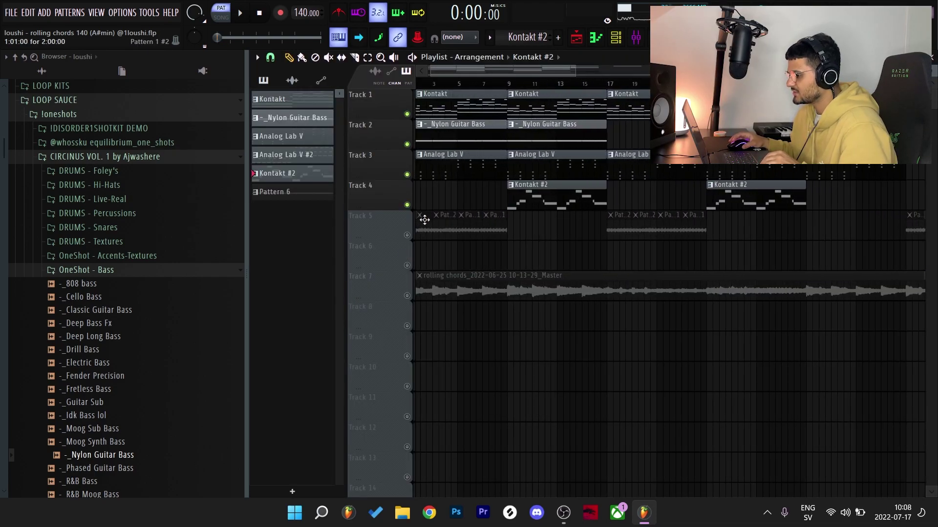
pyautogui.doubleClick(289, 159)
pyautogui.press('F6')
pyautogui.click(484, 158)
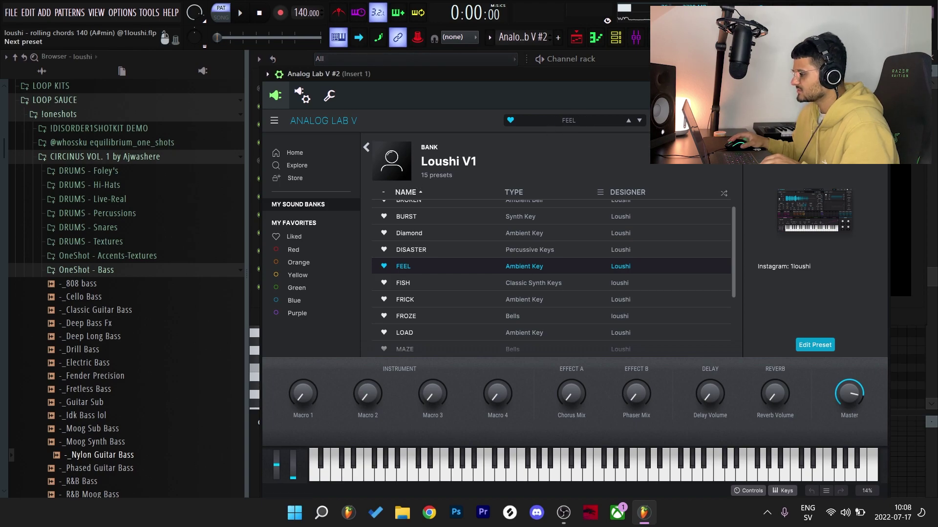
# Replace the Analog Lab V #2 rolling notes with four stacked F3, G#3 and C4 chords and play them back
pyautogui.press('F7')
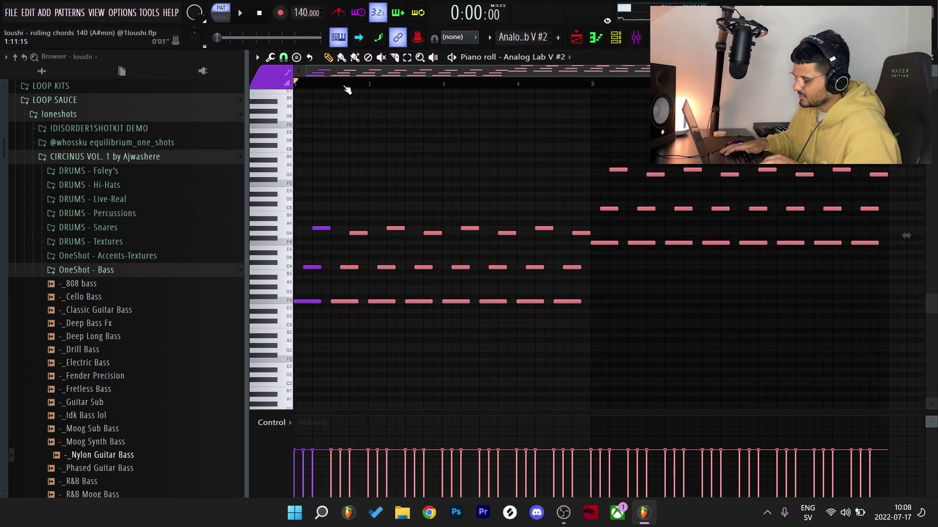
pyautogui.press('Delete')
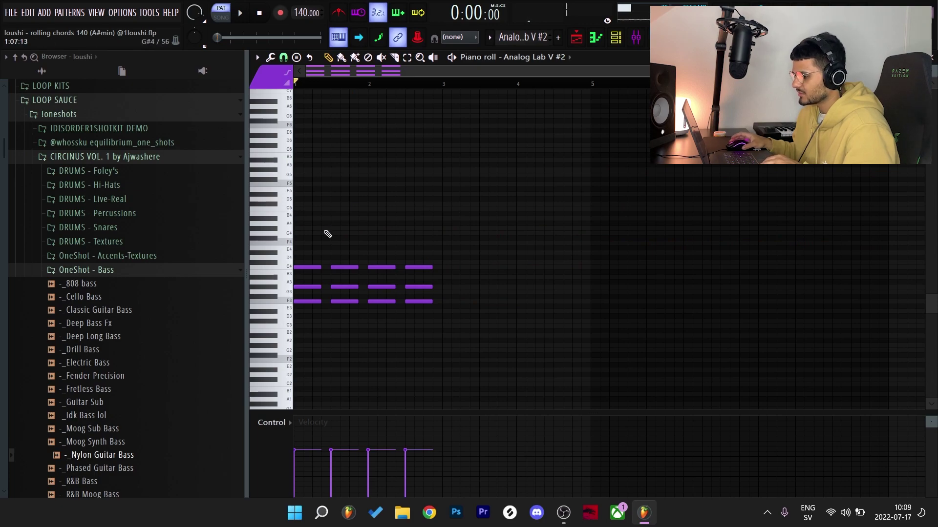
pyautogui.press('space')
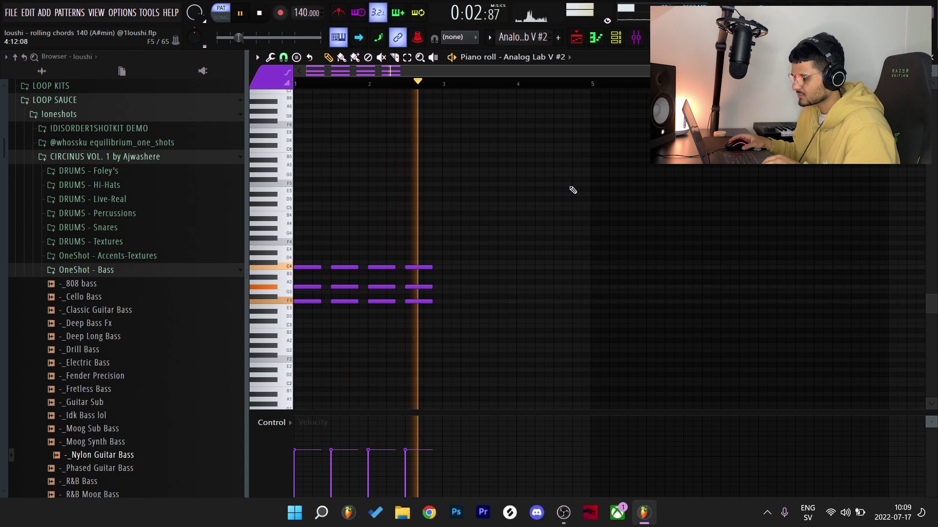
pyautogui.press('space')
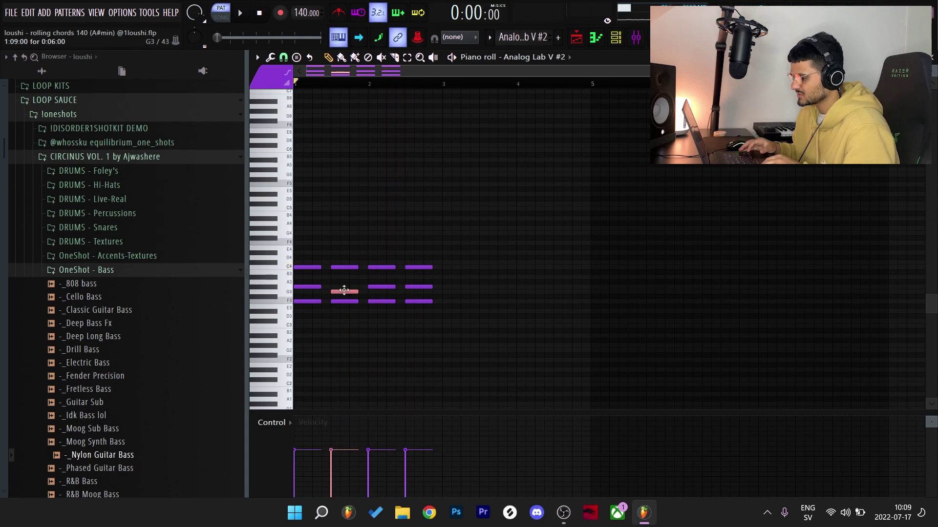
# Lower the middle note of the second and fourth Analog Lab V #2 chords to G3
pyautogui.moveTo(302, 251); pyautogui.dragTo(307, 325)
pyautogui.moveTo(350, 250); pyautogui.dragTo(349, 317)
pyautogui.moveTo(383, 252); pyautogui.dragTo(386, 318)
pyautogui.moveTo(431, 251); pyautogui.dragTo(413, 324)
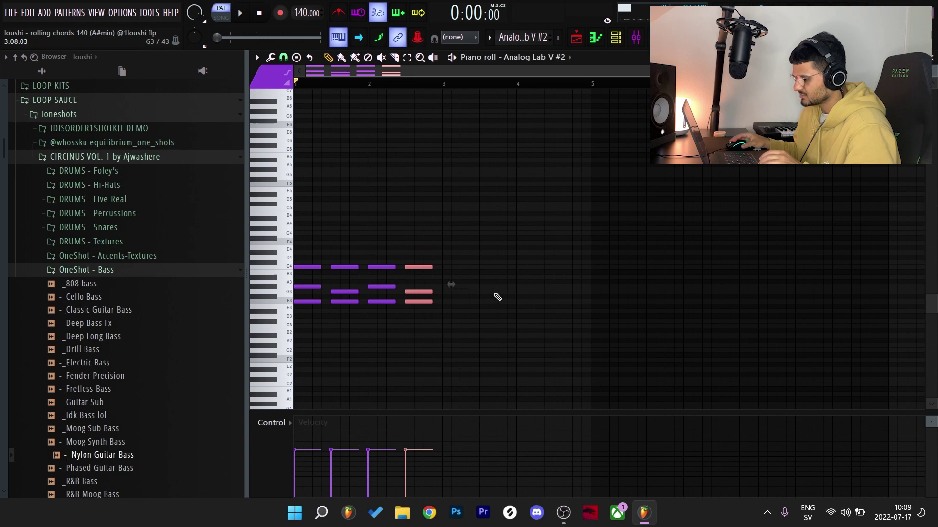
# Raise the middle notes of all four chords by one octave and clear the selection
pyautogui.moveTo(293, 283); pyautogui.dragTo(442, 295)
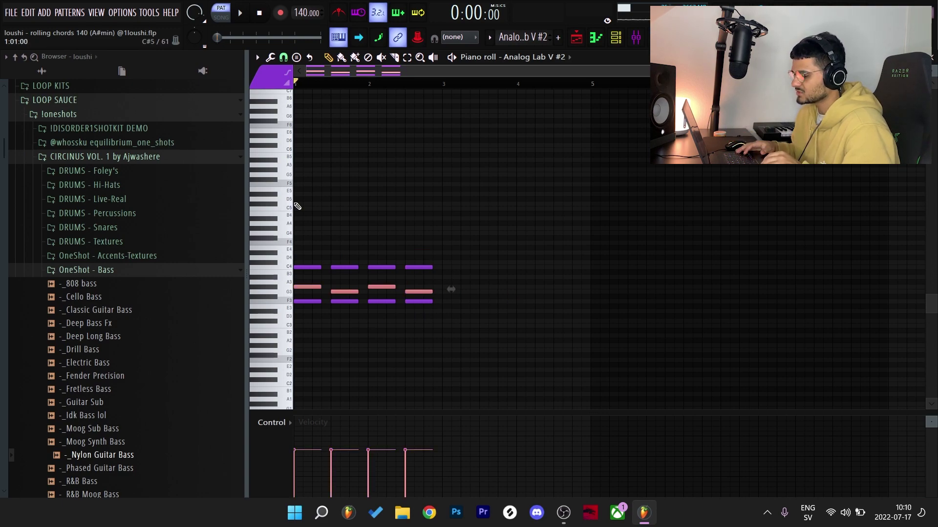
pyautogui.hotkey('ctrl', 'Up')
pyautogui.rightClick(344, 200)
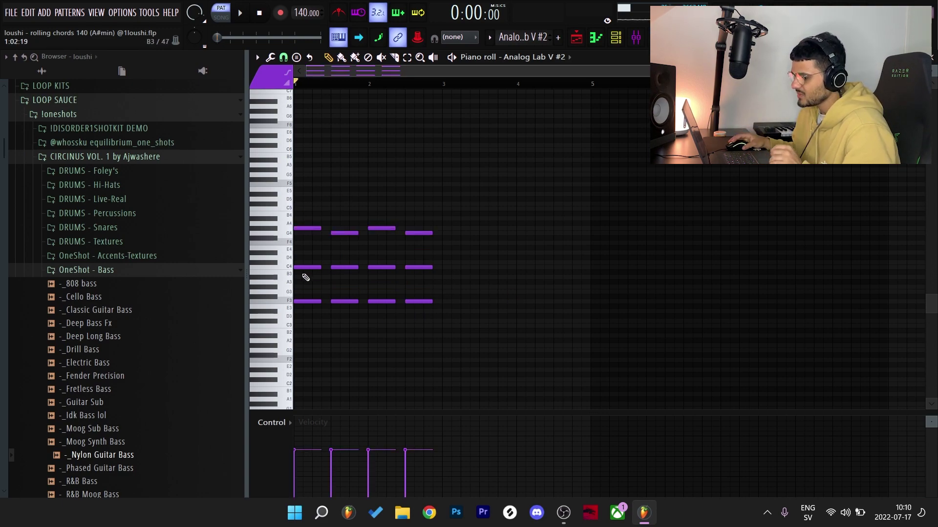
# Roll the four chords by shifting the C4 notes half a beat and the top notes one beat later, trimming the overhang at bar 3
pyautogui.moveTo(300, 268); pyautogui.dragTo(310, 267)
pyautogui.moveTo(310, 229); pyautogui.dragTo(337, 229)
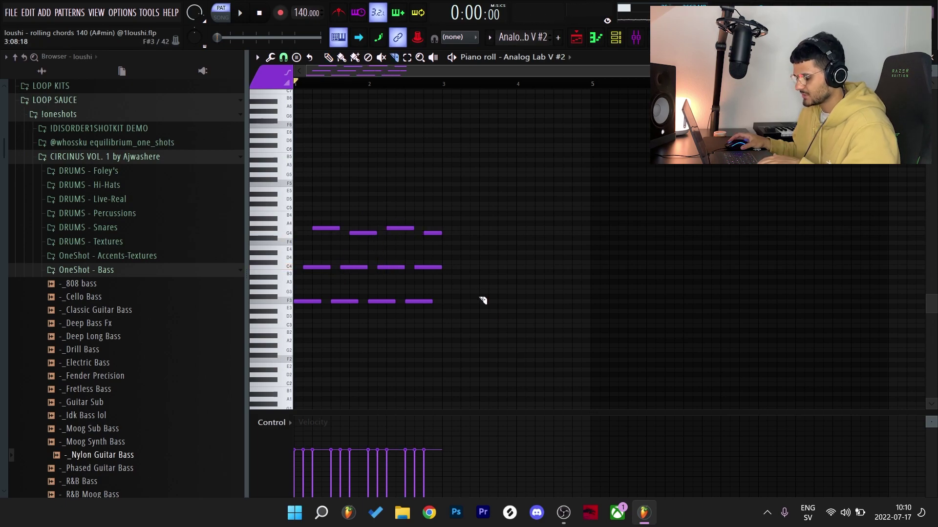
# Duplicate the two-bar rolling chords to fill four bars, duplicate those four bars again, and transpose the new copy up one octave
pyautogui.hotkey('ctrl', 'b')
pyautogui.click(661, 373)
pyautogui.press('space')
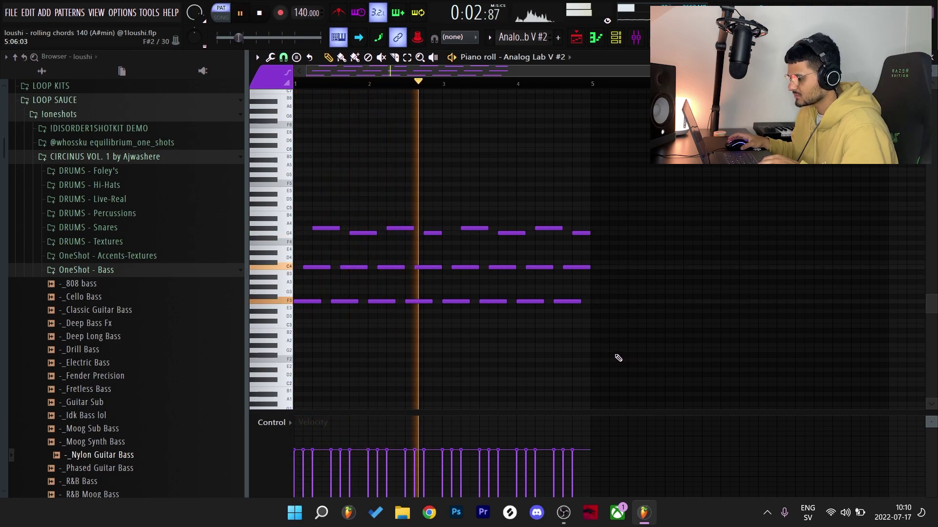
pyautogui.press('space')
pyautogui.hotkey('ctrl', 'b')
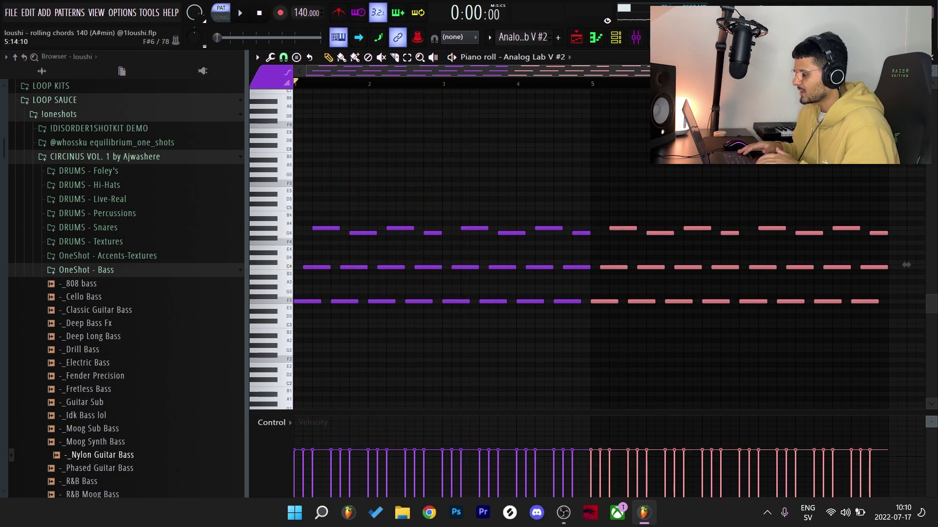
pyautogui.hotkey('ctrl', 'Up')
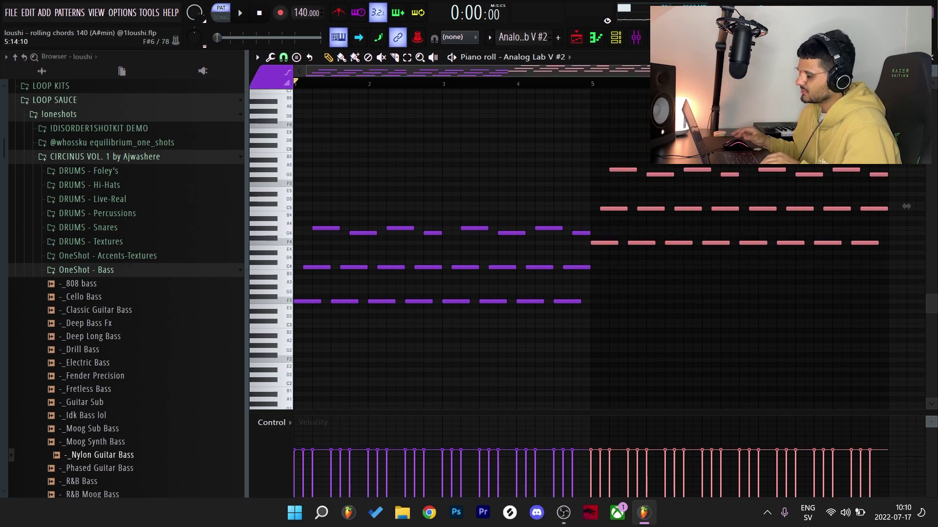
# Check the Analog Lab V #2 channel and its mixer routing in the channel rack, and play back the pattern
pyautogui.press('F6')
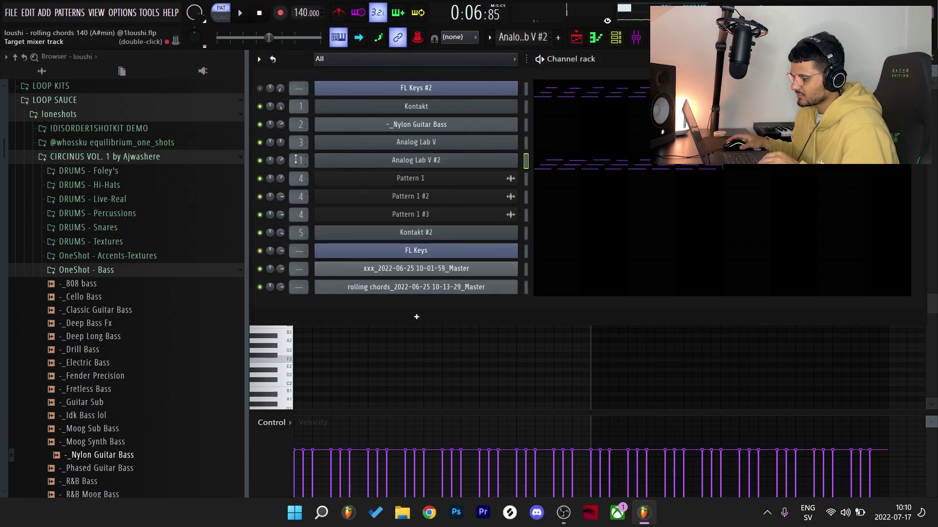
pyautogui.click(643, 37)
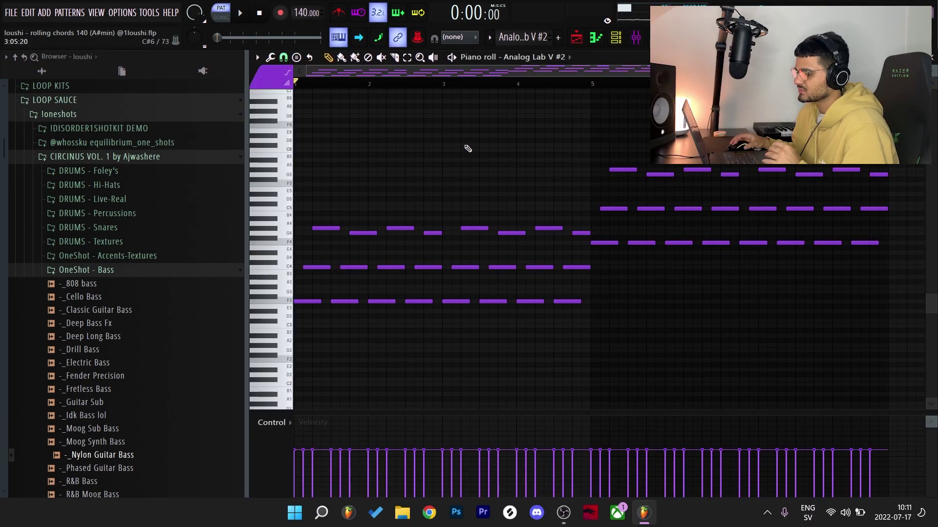
pyautogui.press('space')
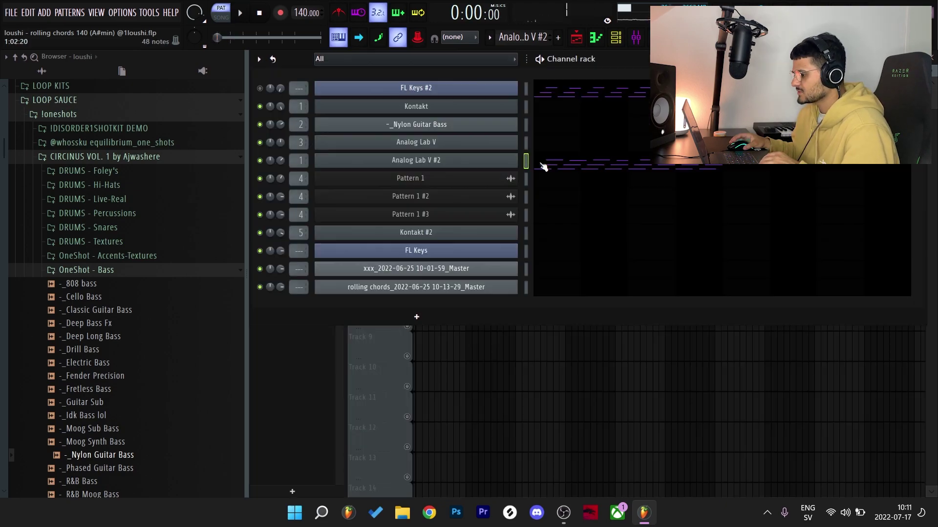
pyautogui.click(542, 165)
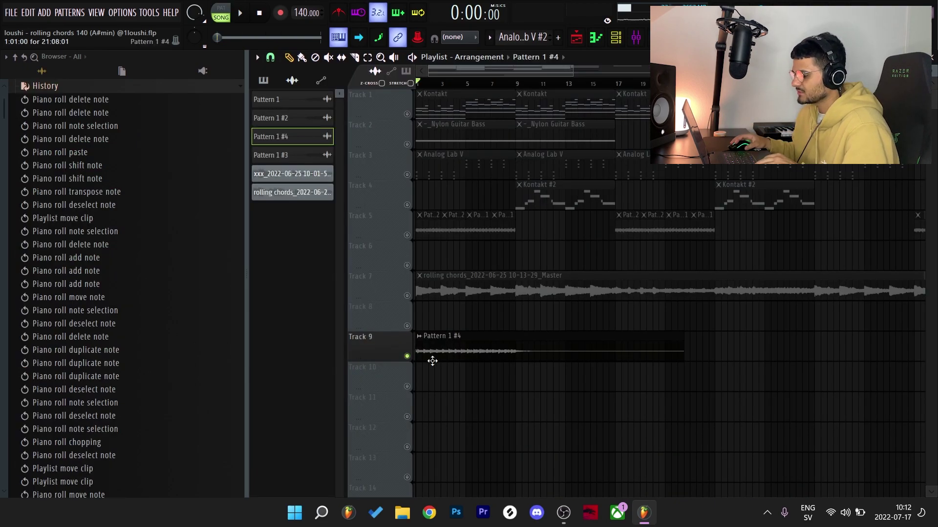
# Play the Pattern 1 #4 audio clip on Track 9 and inspect its sample settings
pyautogui.press('space')
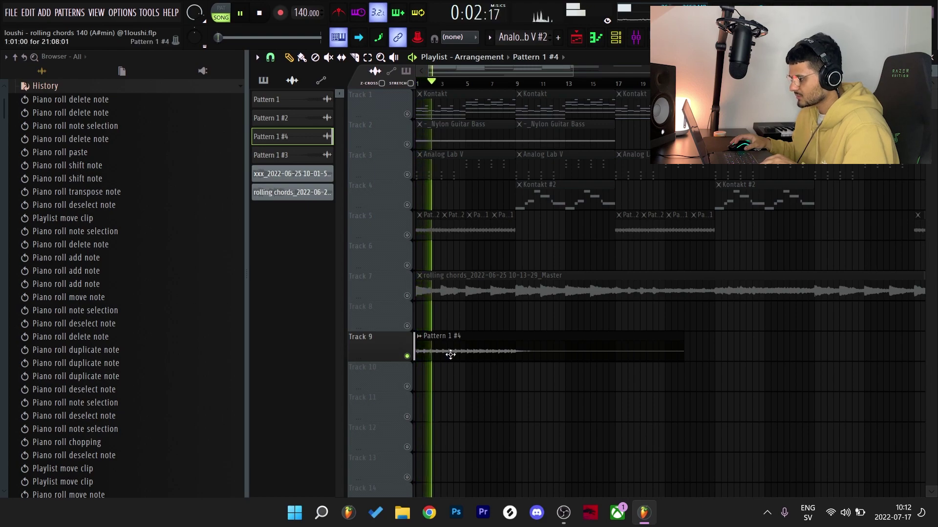
pyautogui.press('space')
pyautogui.doubleClick(451, 354)
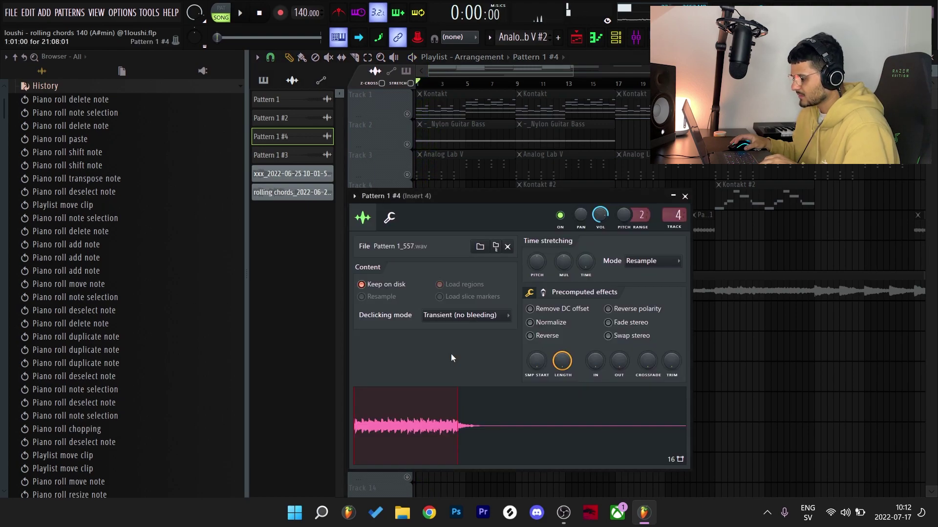
pyautogui.press('Escape')
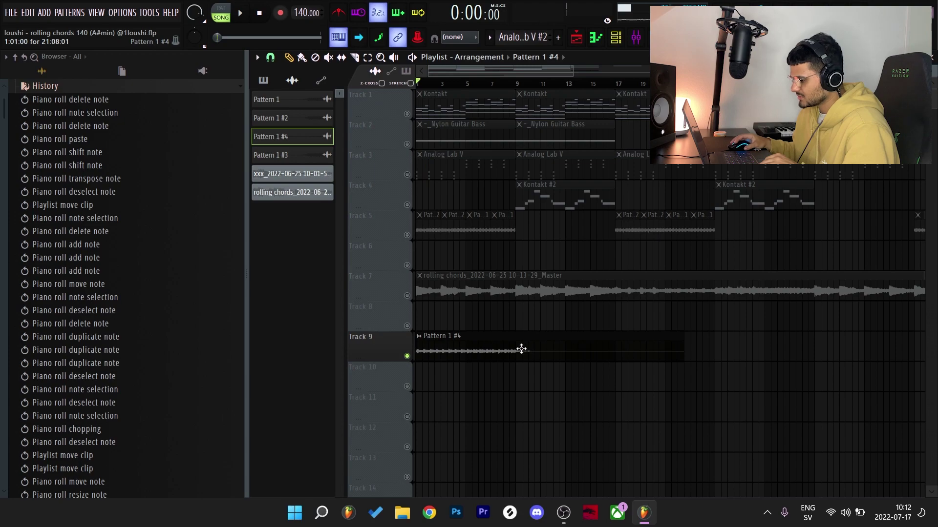
# Reverse the Track 9 audio clip, trim off its silence, and audition it
pyautogui.doubleClick(522, 349)
pyautogui.press('Escape')
pyautogui.moveTo(416, 357); pyautogui.dragTo(477, 356)
pyautogui.press('space')
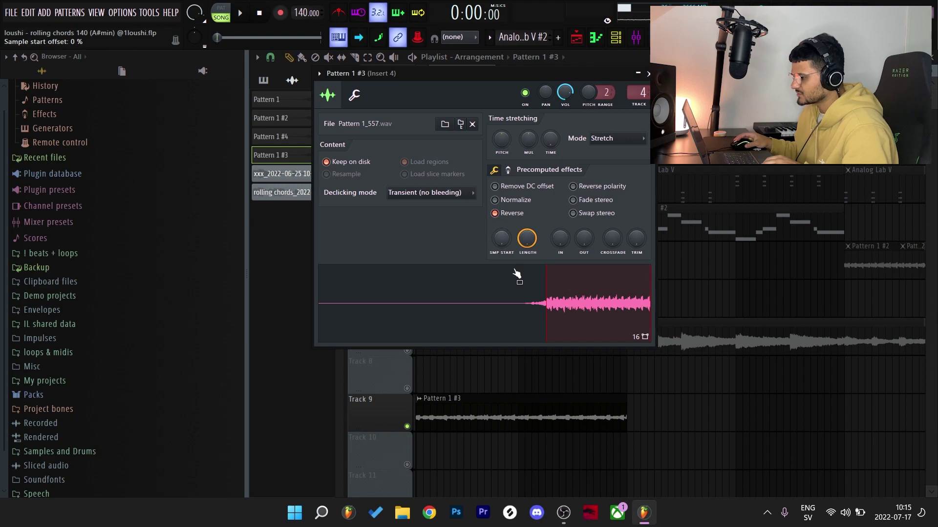
pyautogui.press('Escape')
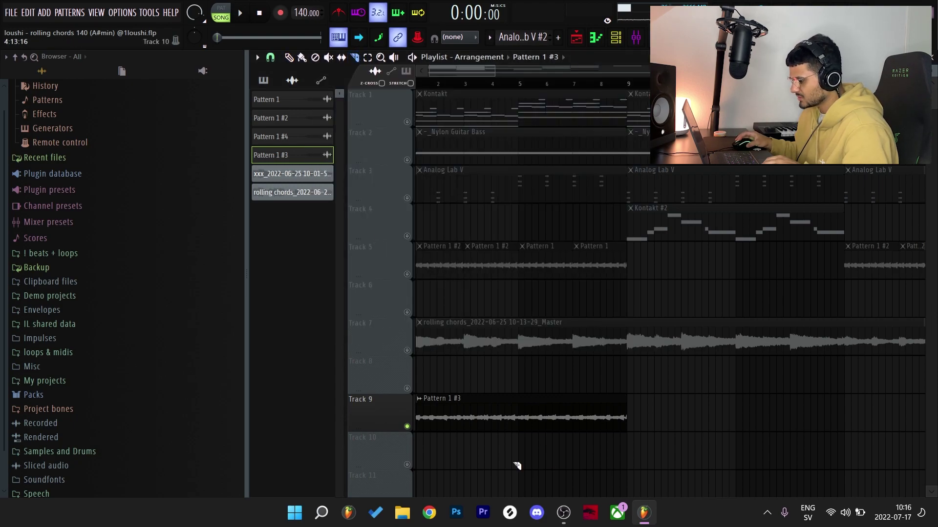
# Slice the reversed Track 9 clip at bar 5, time-stretch it in Stretch mode into four two-bar clips, and play them
pyautogui.click(498, 414)
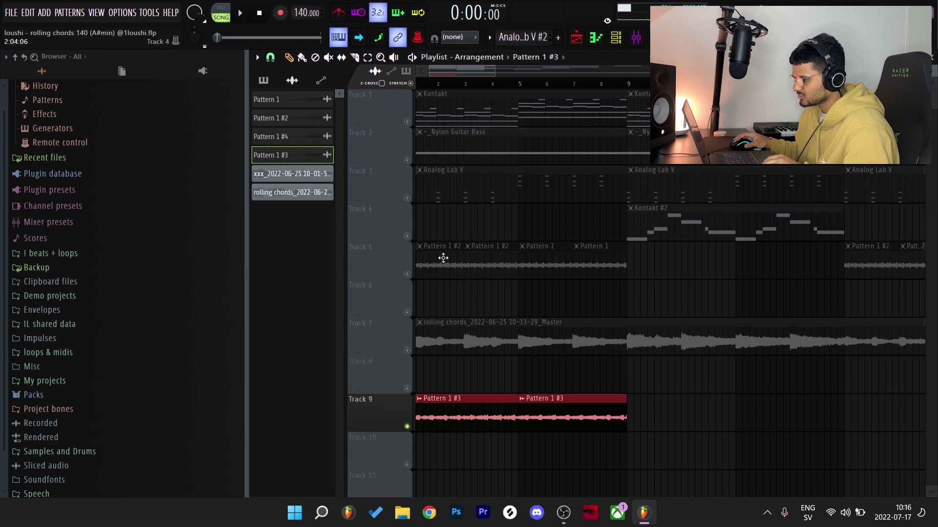
pyautogui.moveTo(517, 408); pyautogui.dragTo(490, 412)
pyautogui.doubleClick(492, 421)
pyautogui.click(611, 138)
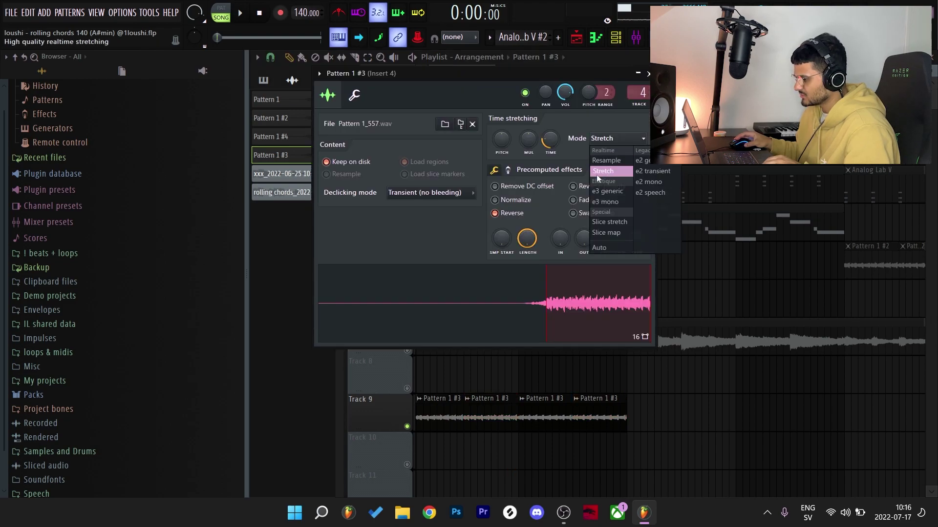
pyautogui.press('Escape')
pyautogui.press('space')
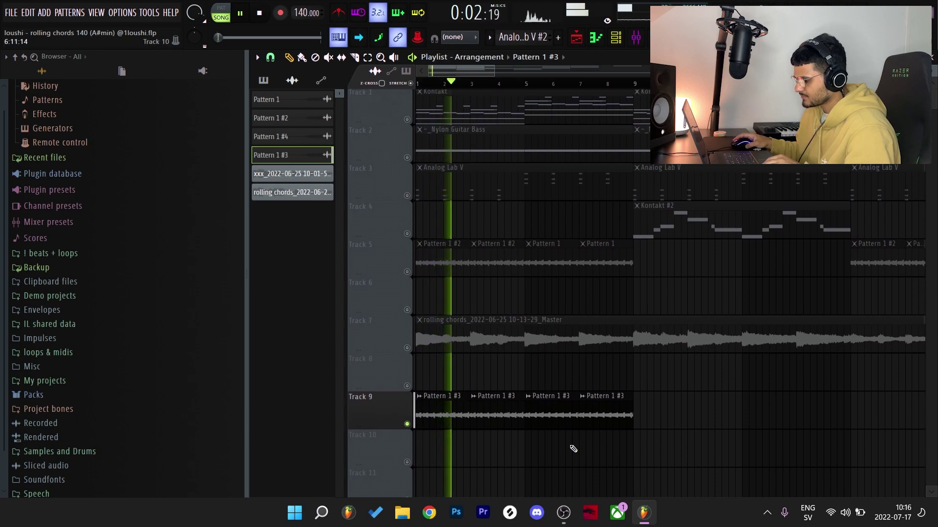
pyautogui.press('space')
# Examine the Insert 4 effect chain used by the Pattern 1 #3 clip, including Fruity parametric EQ 2, ValhallaVintageVerb and PanMan
pyautogui.doubleClick(509, 413)
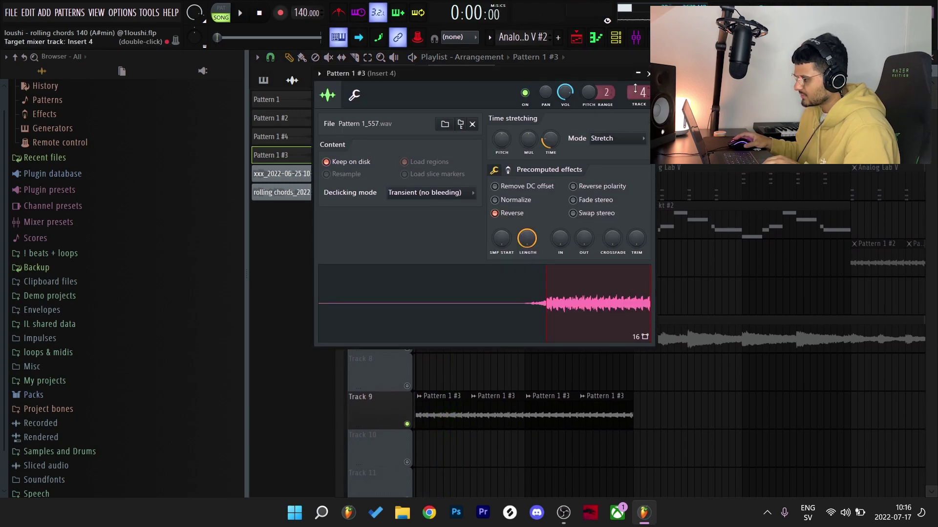
pyautogui.click(636, 40)
pyautogui.click(401, 417)
pyautogui.click(866, 95)
pyautogui.click(866, 95)
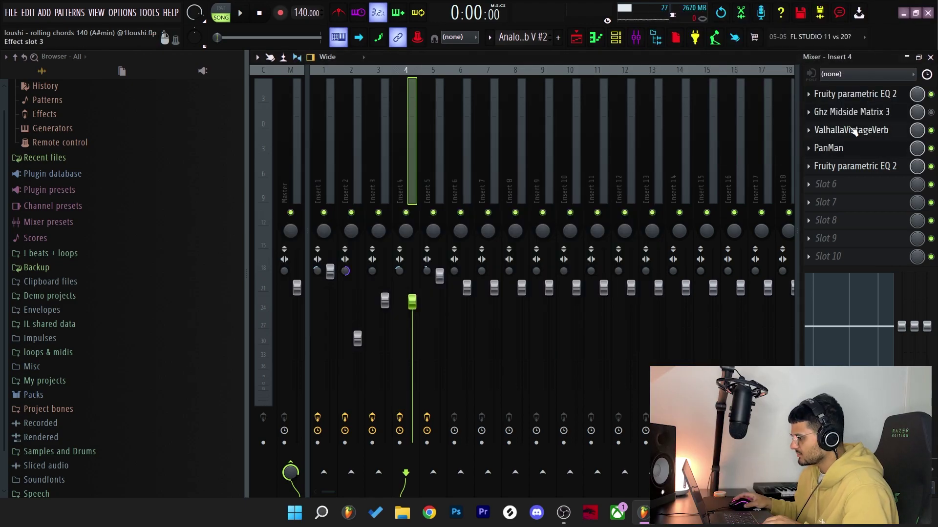
pyautogui.click(852, 130)
pyautogui.click(850, 130)
pyautogui.click(838, 149)
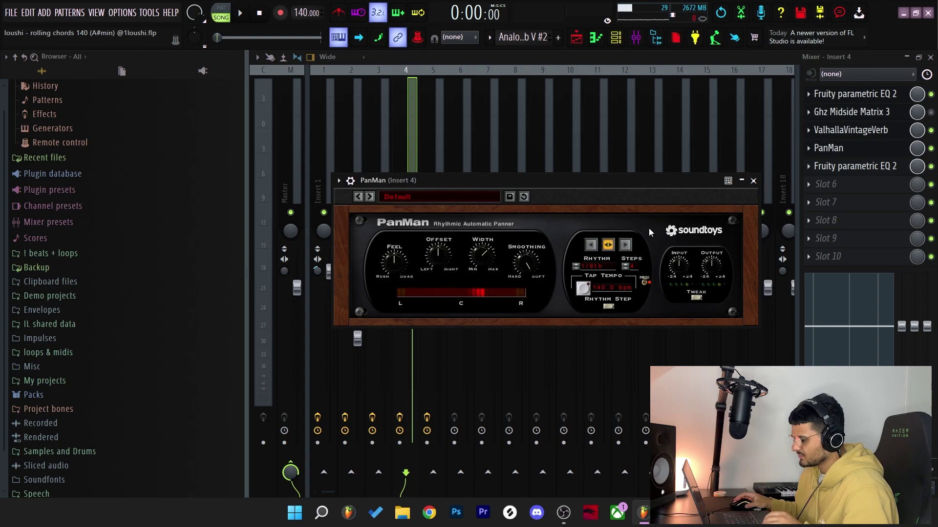
pyautogui.click(854, 166)
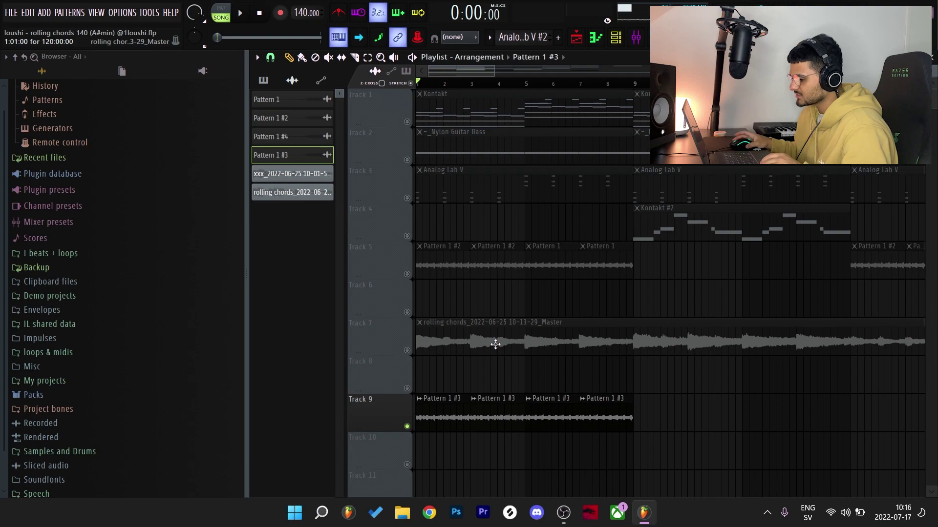
# Play the arrangement and check the pitch shift in the sample settings of Track 7's rendered rolling chords clip
pyautogui.press('space')
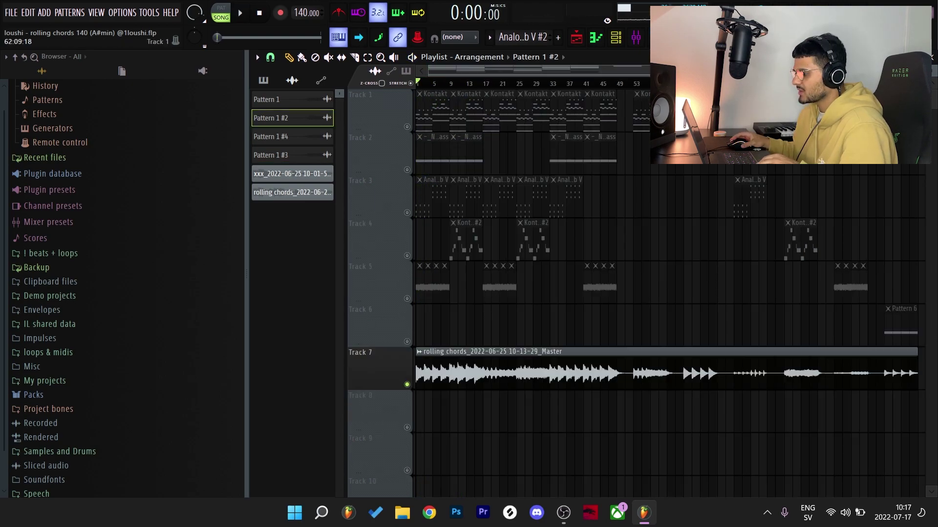
pyautogui.doubleClick(527, 372)
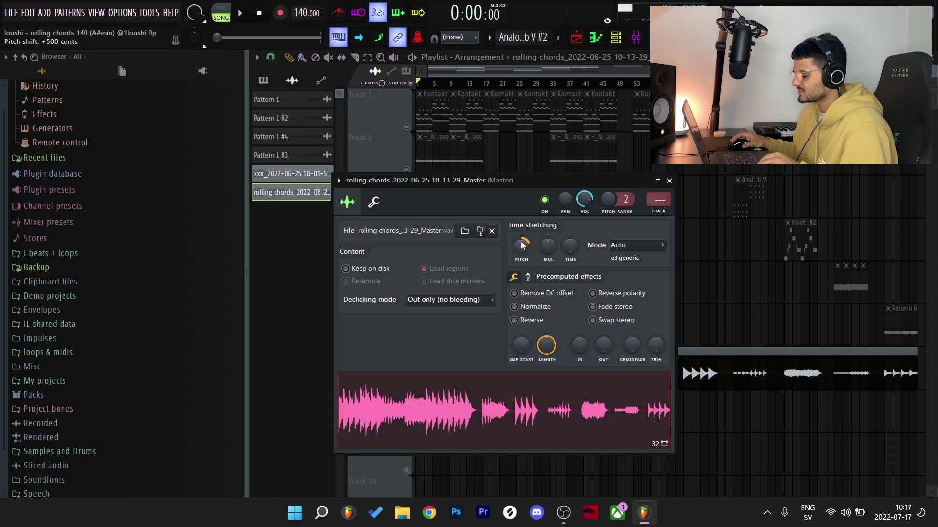
pyautogui.press('Escape')
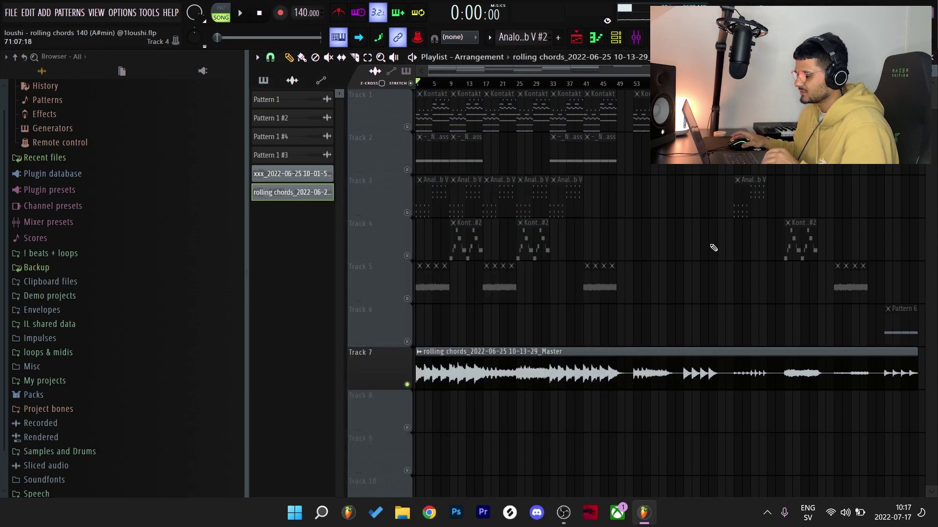
# Play the rendered rolling chords clip on Track 7 from the start and follow it alongside the arrangement's layers
pyautogui.press('space')
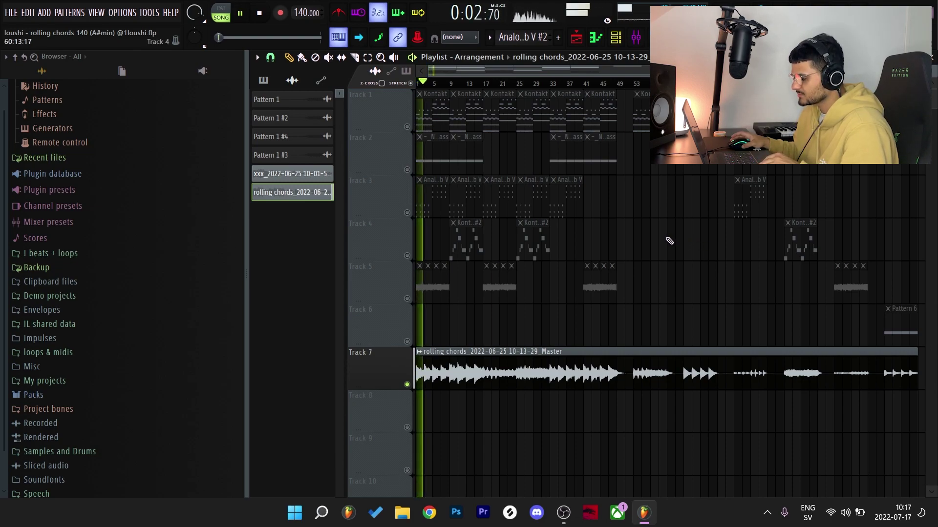
pyautogui.scroll(3, 460, 296)
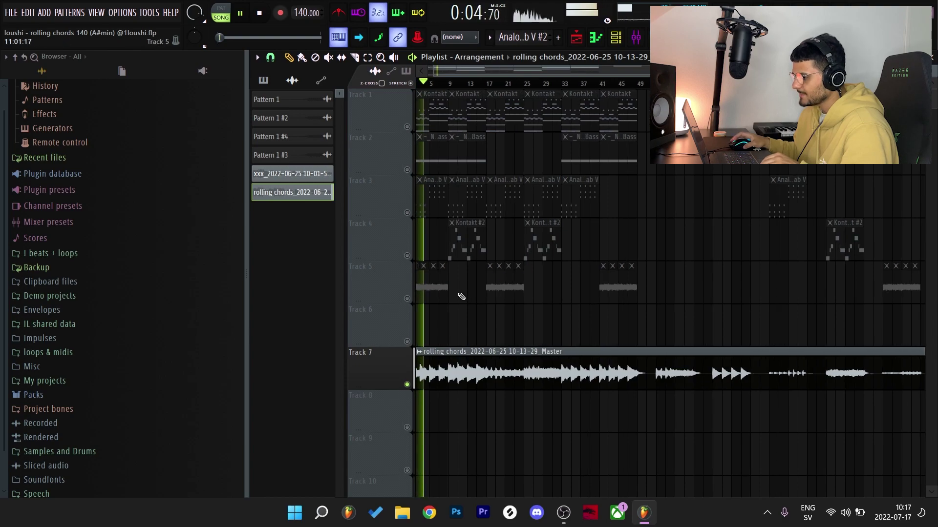
pyautogui.moveTo(461, 296); pyautogui.dragTo(540, 295)
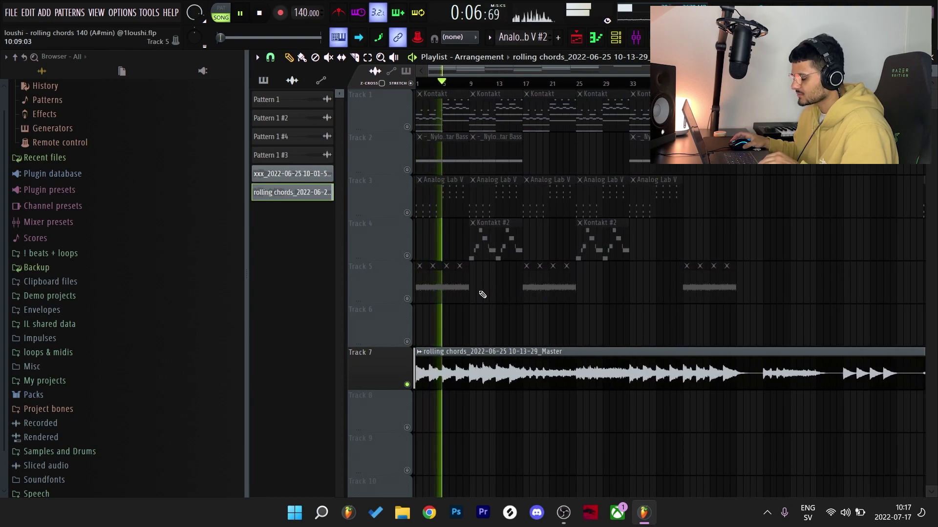
pyautogui.scroll(3, 424, 300)
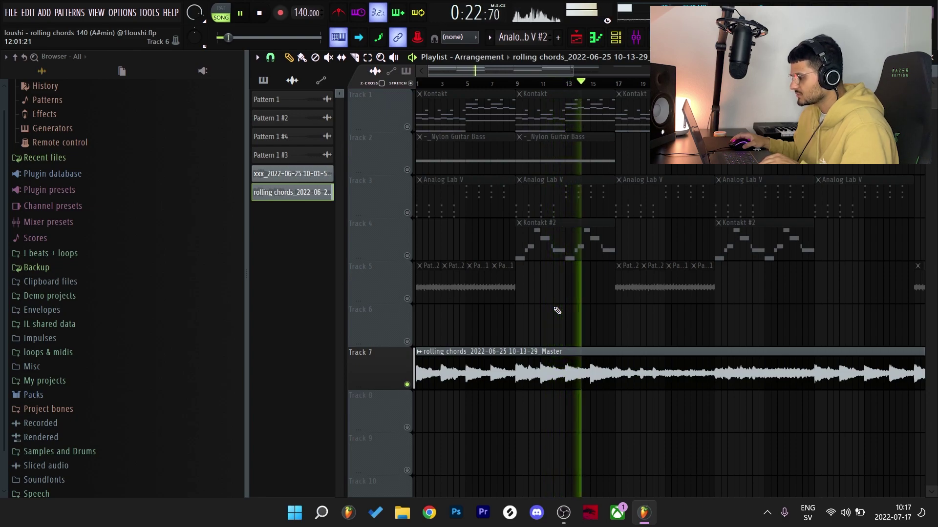
pyautogui.scroll(-3, 537, 311)
pyautogui.scroll(3, 465, 318)
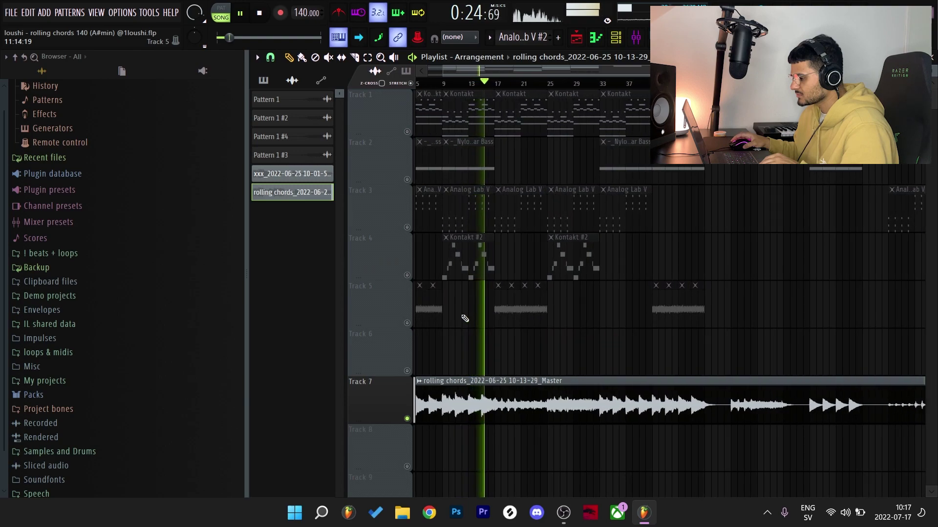